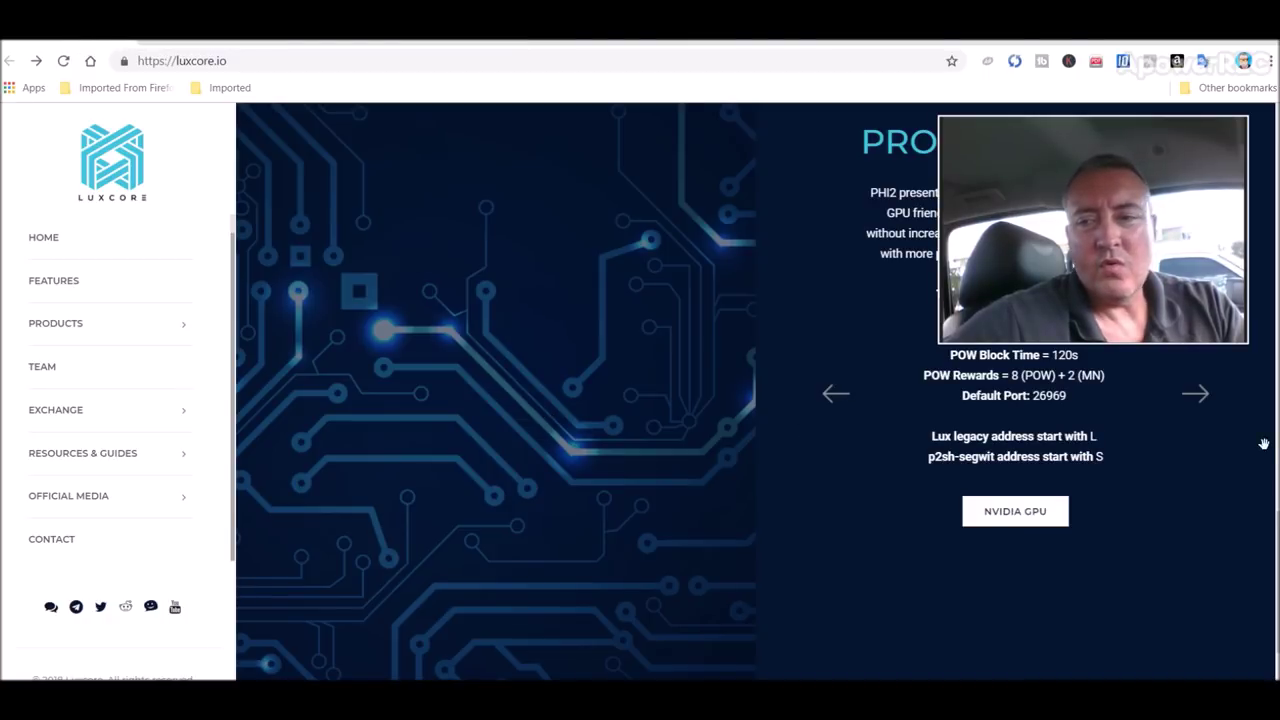
Step: Review the Luxcore homepage's platform introduction and its Smart Contracts, SegWit, Parallel Masternodes and LuxGate feature descriptions
scroll(1263, 443, "up", 1)
scroll(1263, 443, "up", 10)
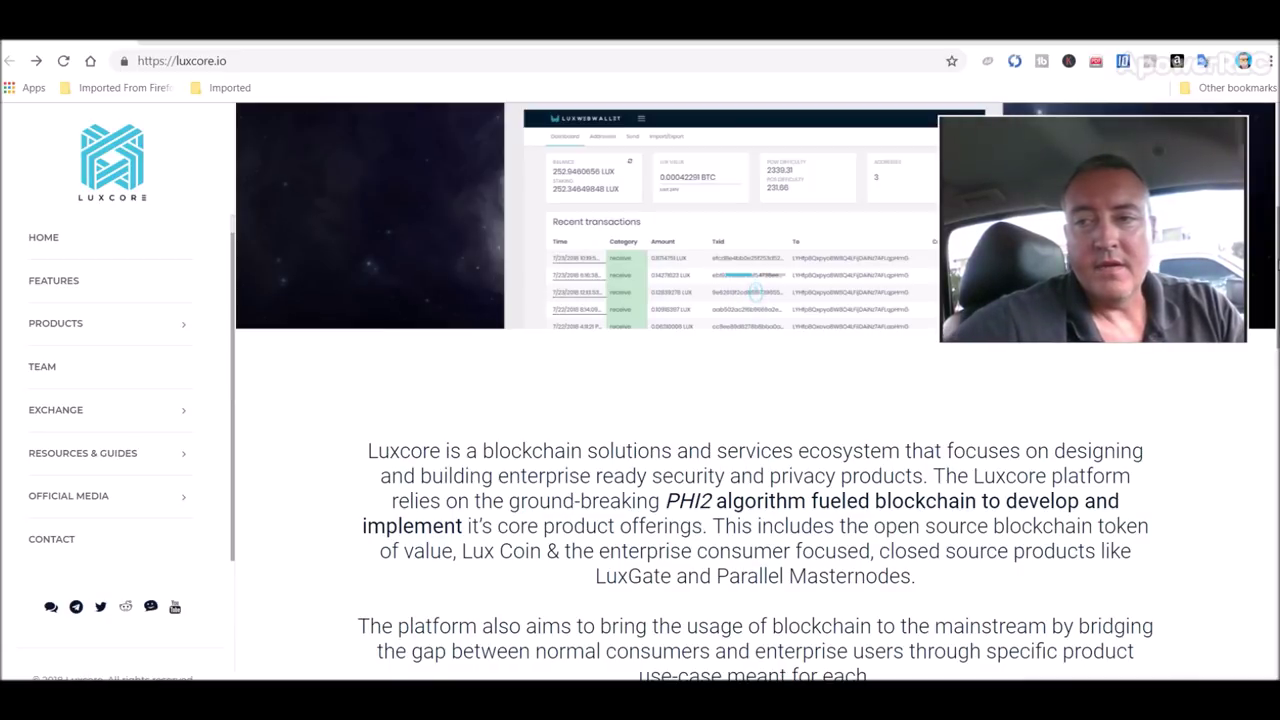
scroll(757, 278, "down", 1)
scroll(756, 347, "down", 4)
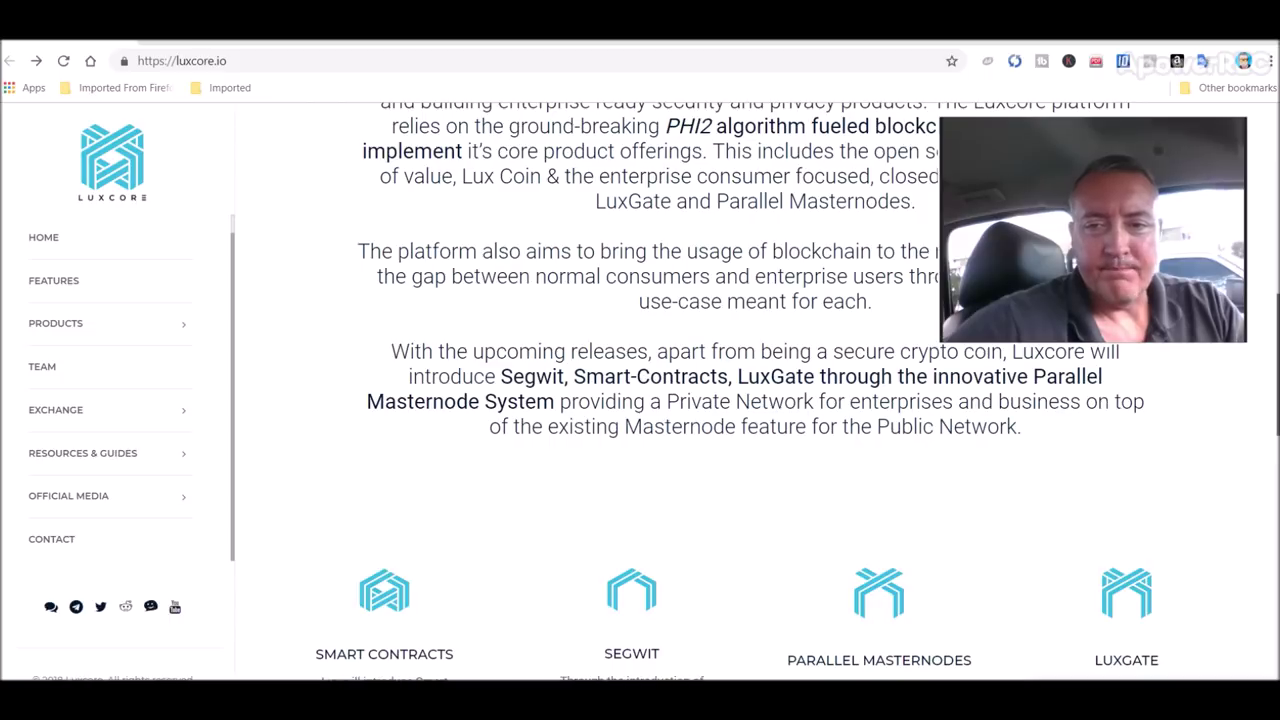
scroll(757, 390, "down", 1)
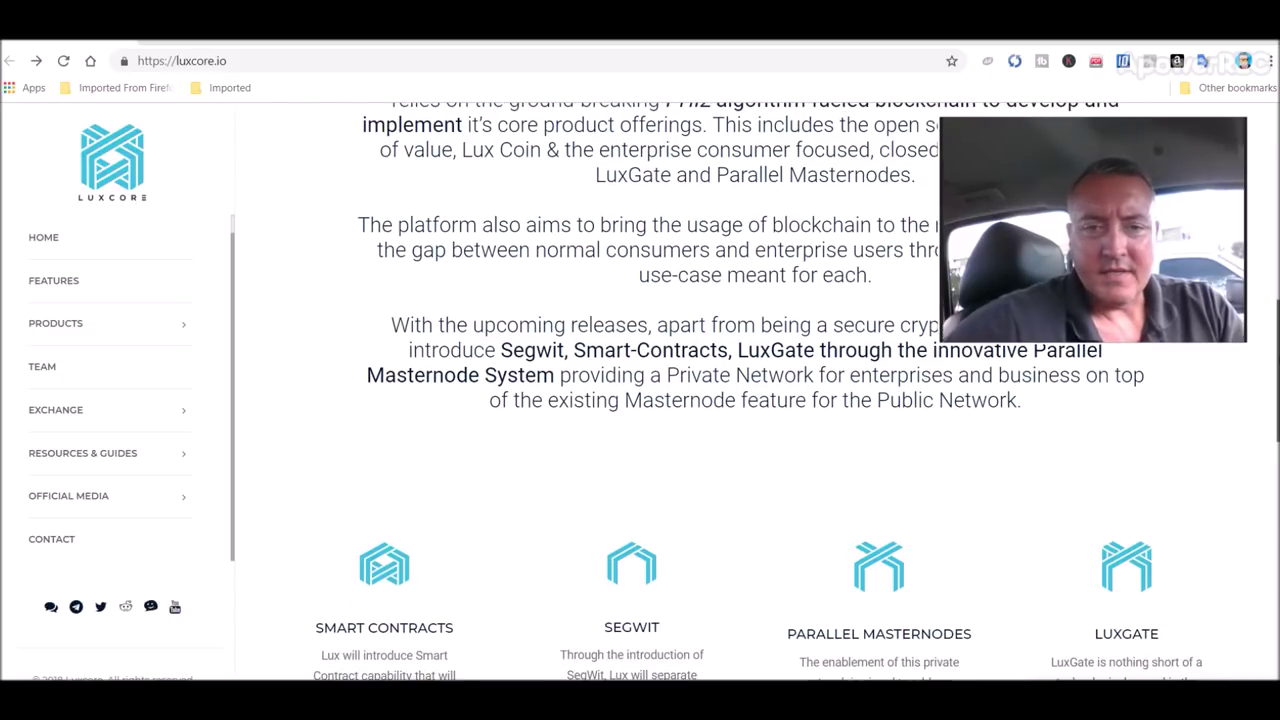
scroll(757, 390, "down", 1)
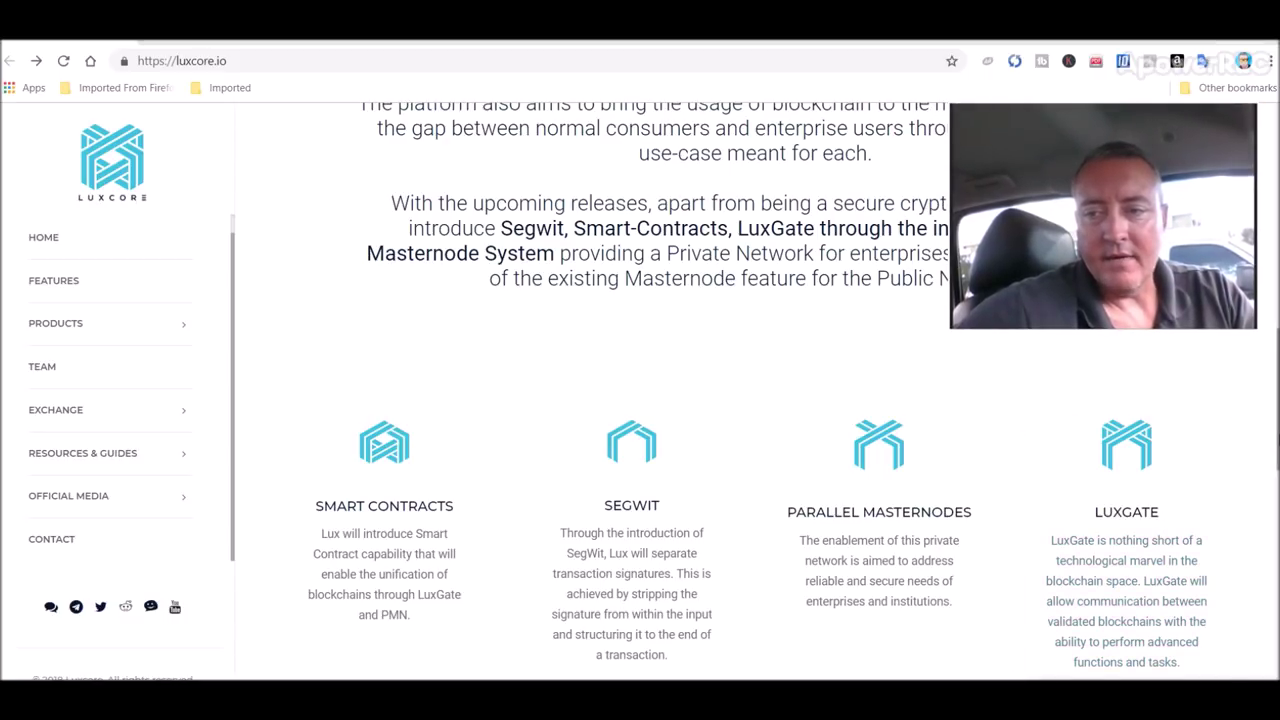
scroll(1146, 486, "down", 1)
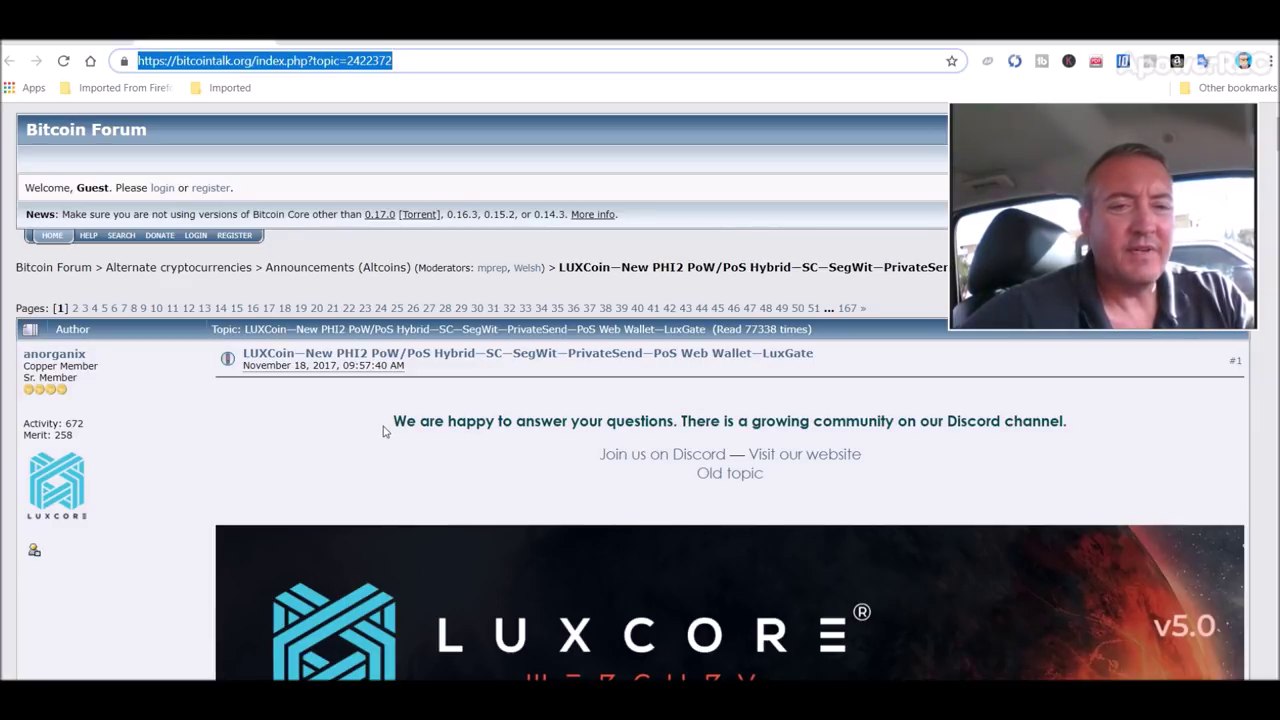
Step: Switch from the Bitcointalk LUXCoin topic to the LUX-Core/lux releases on GitHub and view the 5.2.3 release assets
left_click(438, 62)
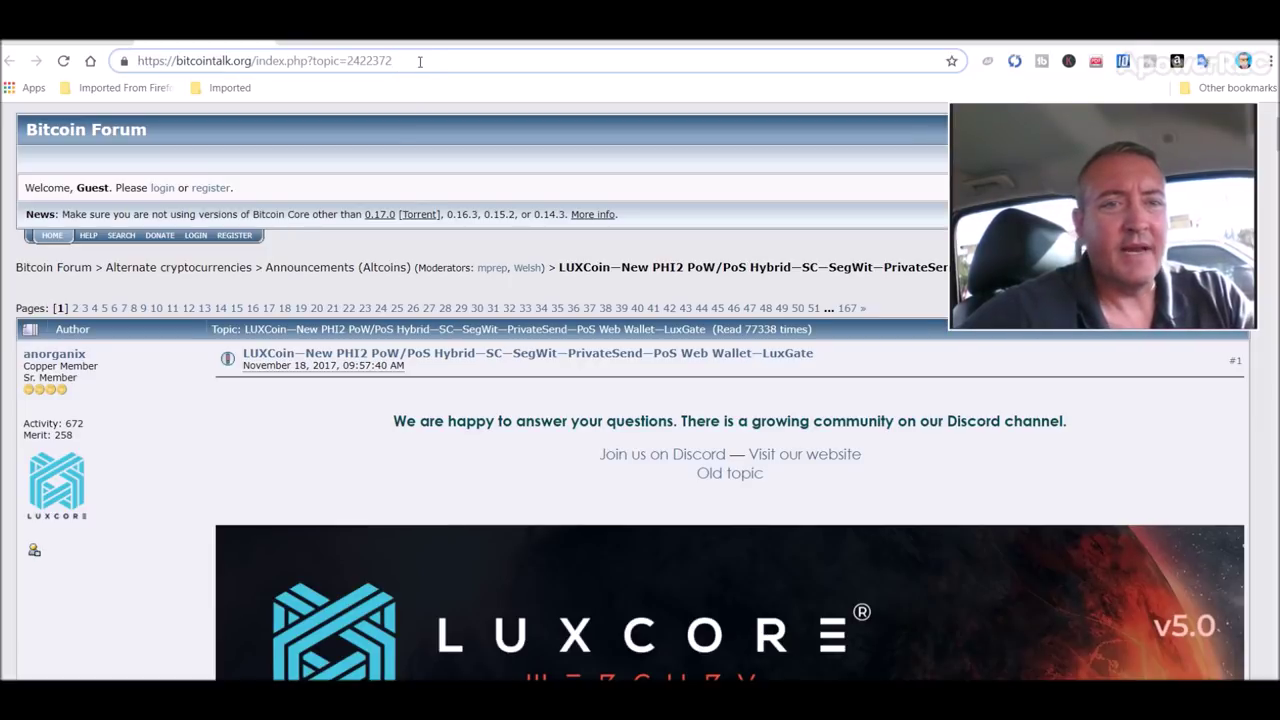
left_click(350, 36)
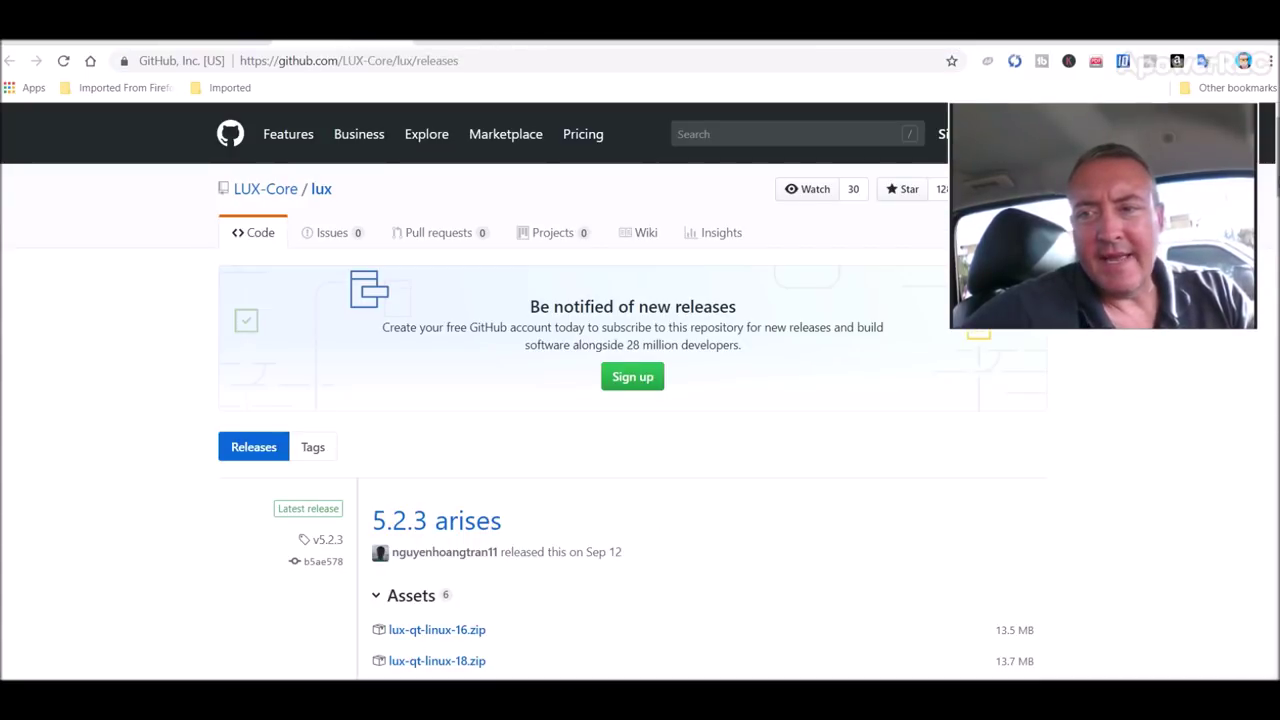
scroll(520, 368, "down", 3)
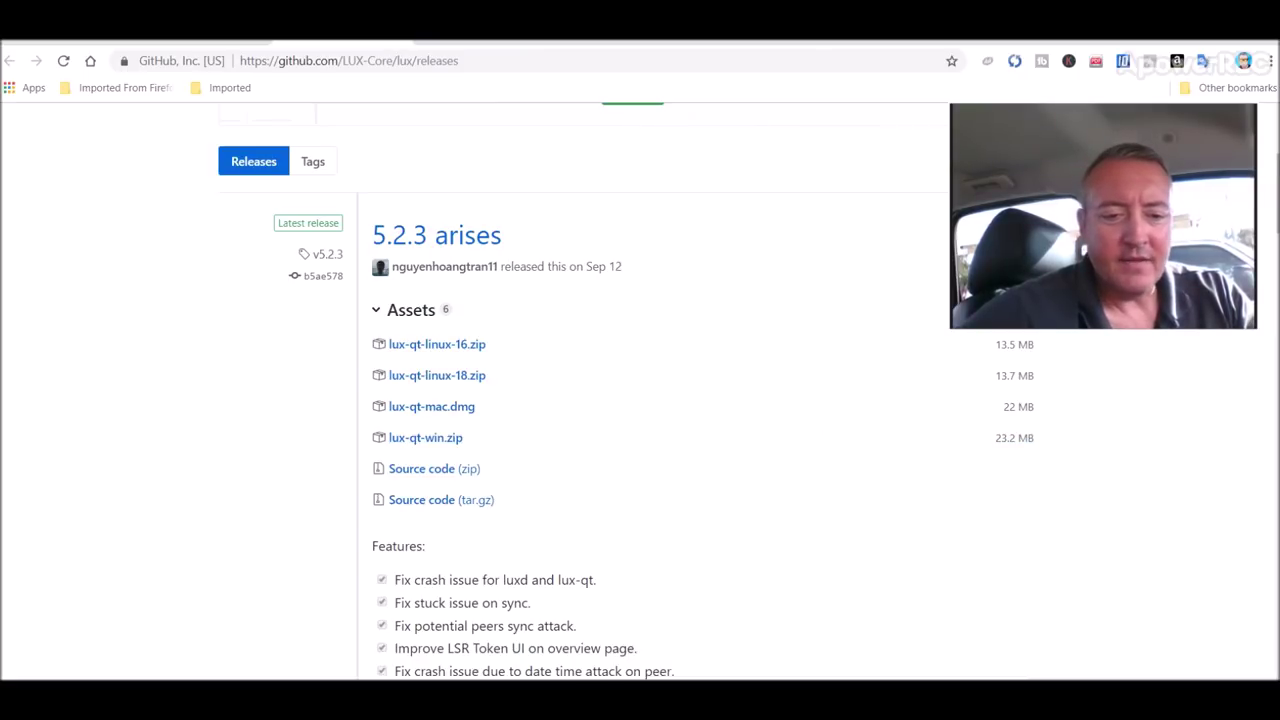
Step: Switch to the Wallet's folder in File Explorer, open its Luxcoin folder, and launch the Luxcore wallet in clear view
mouse_move(427, 700)
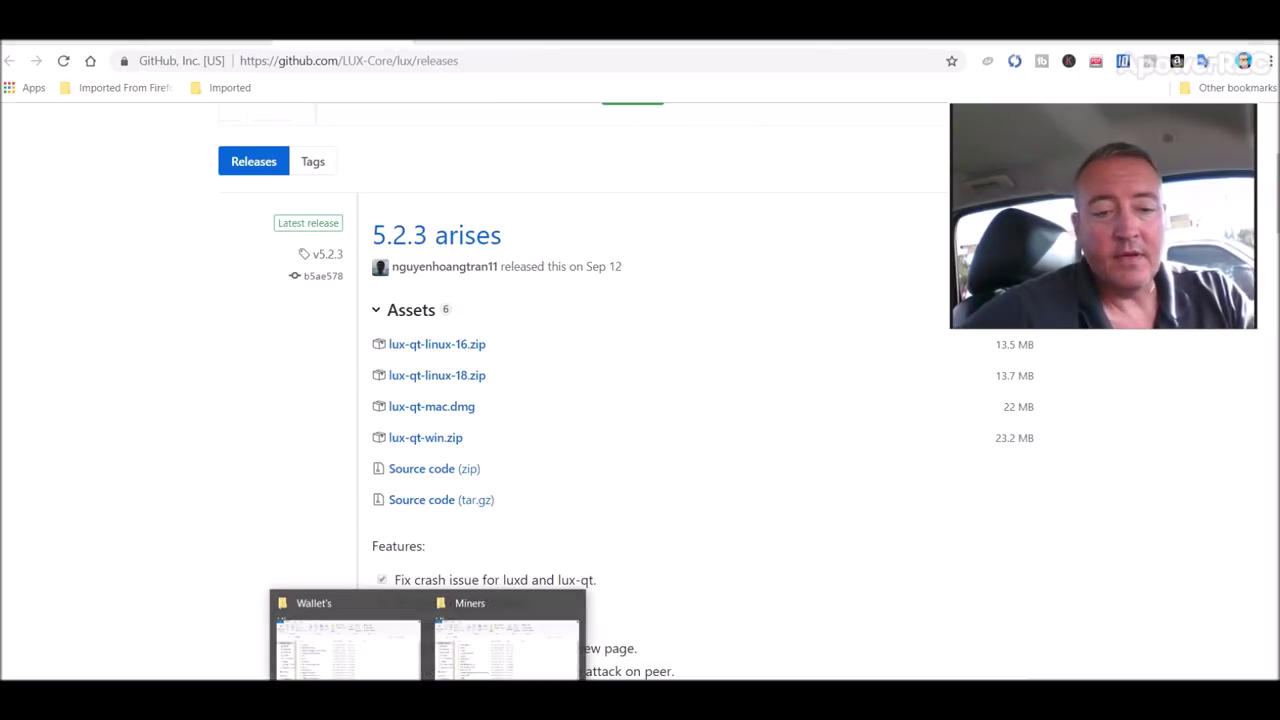
left_click(390, 672)
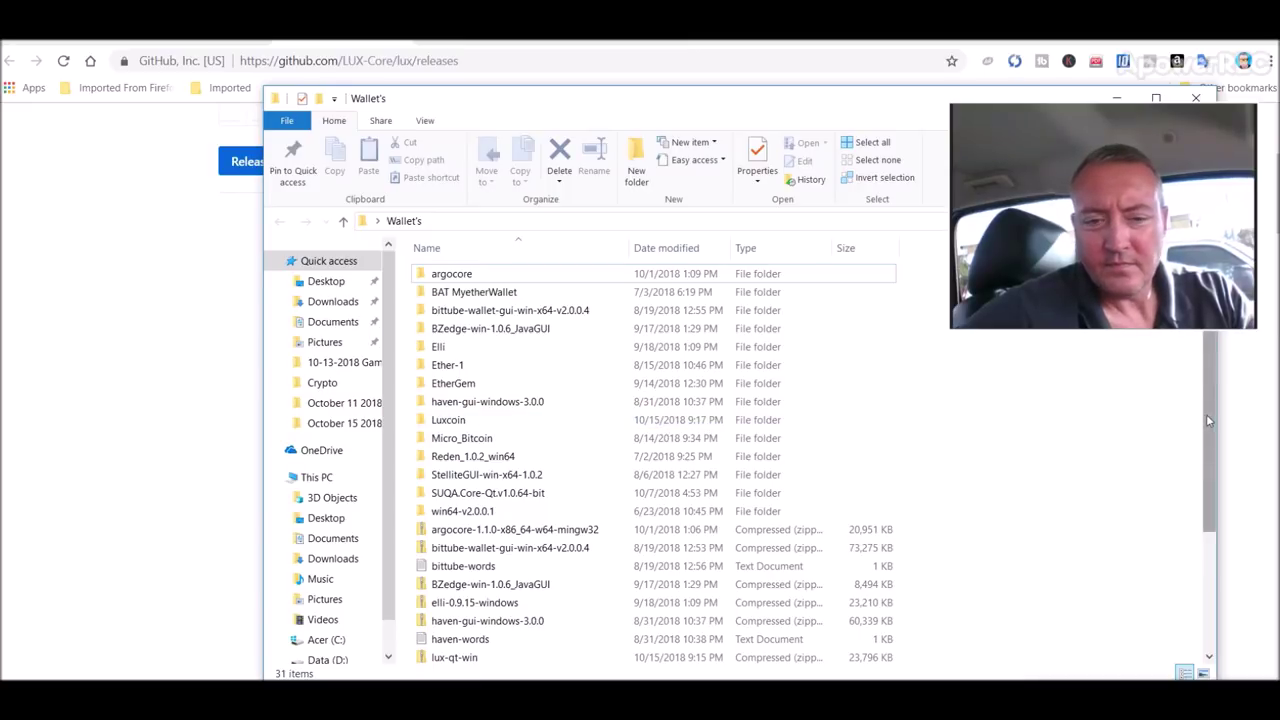
left_click_drag(1206, 420, 1212, 507)
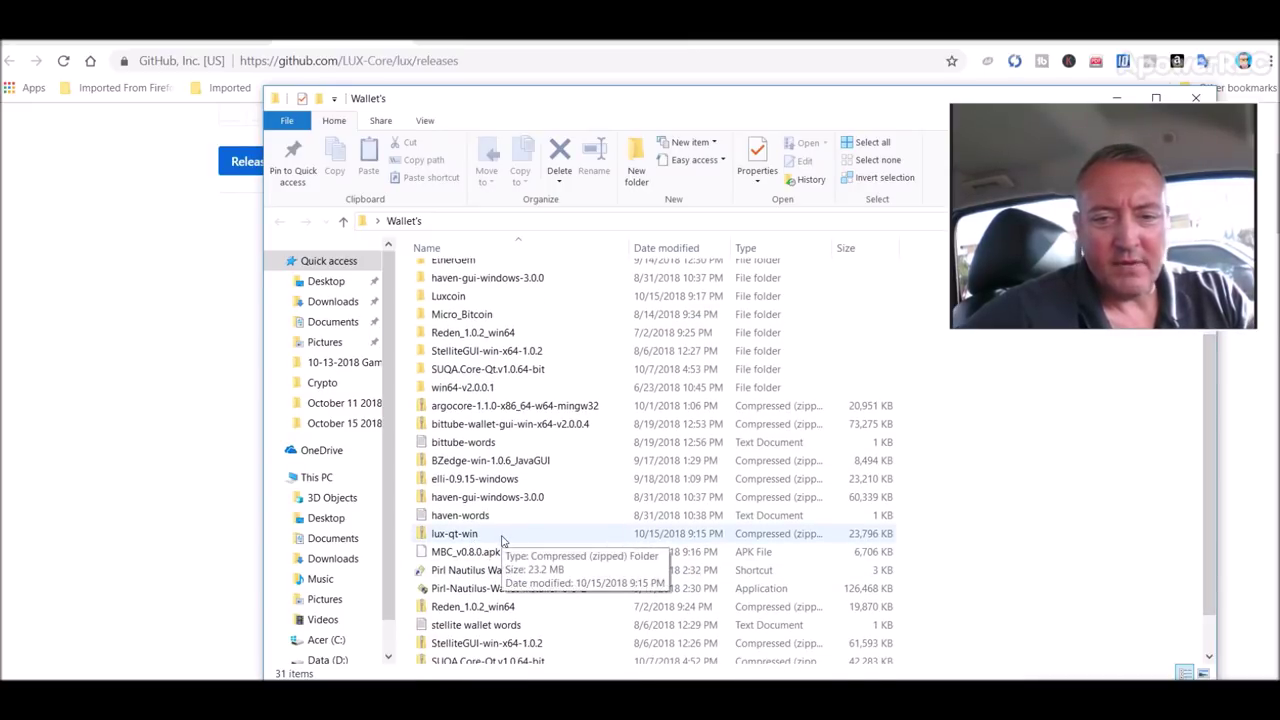
double_click(464, 299)
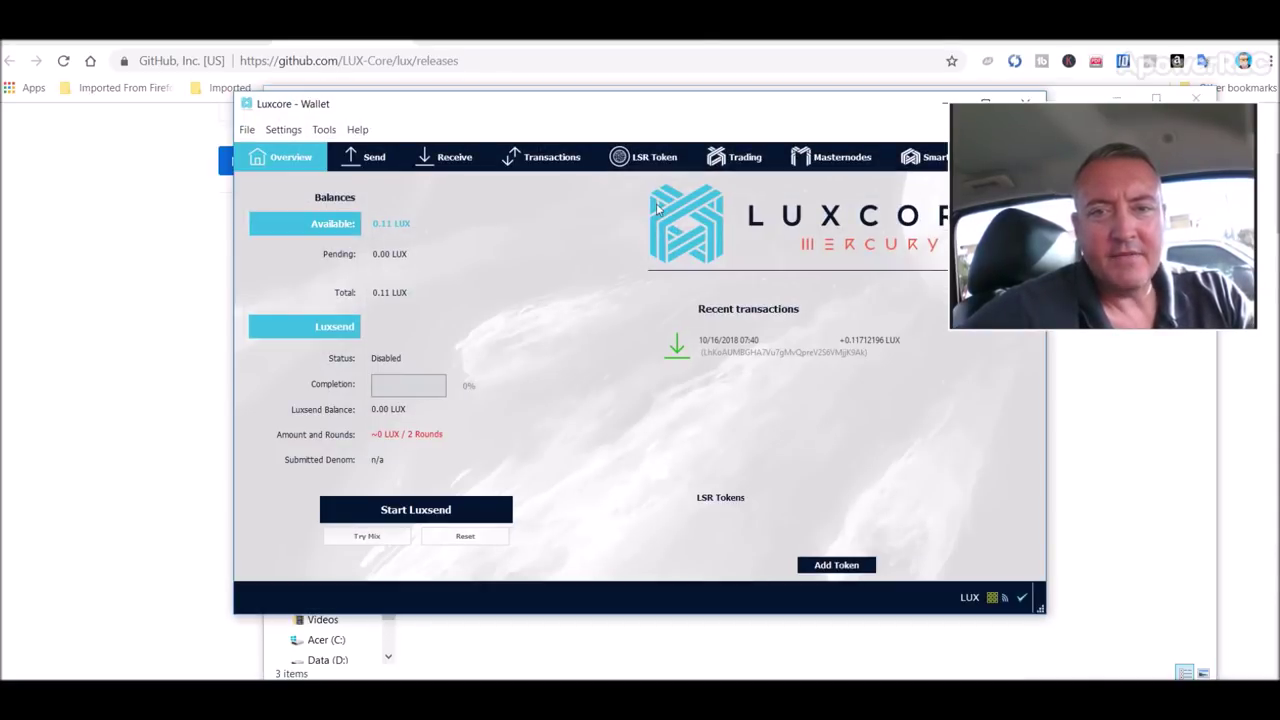
left_click_drag(667, 112, 542, 128)
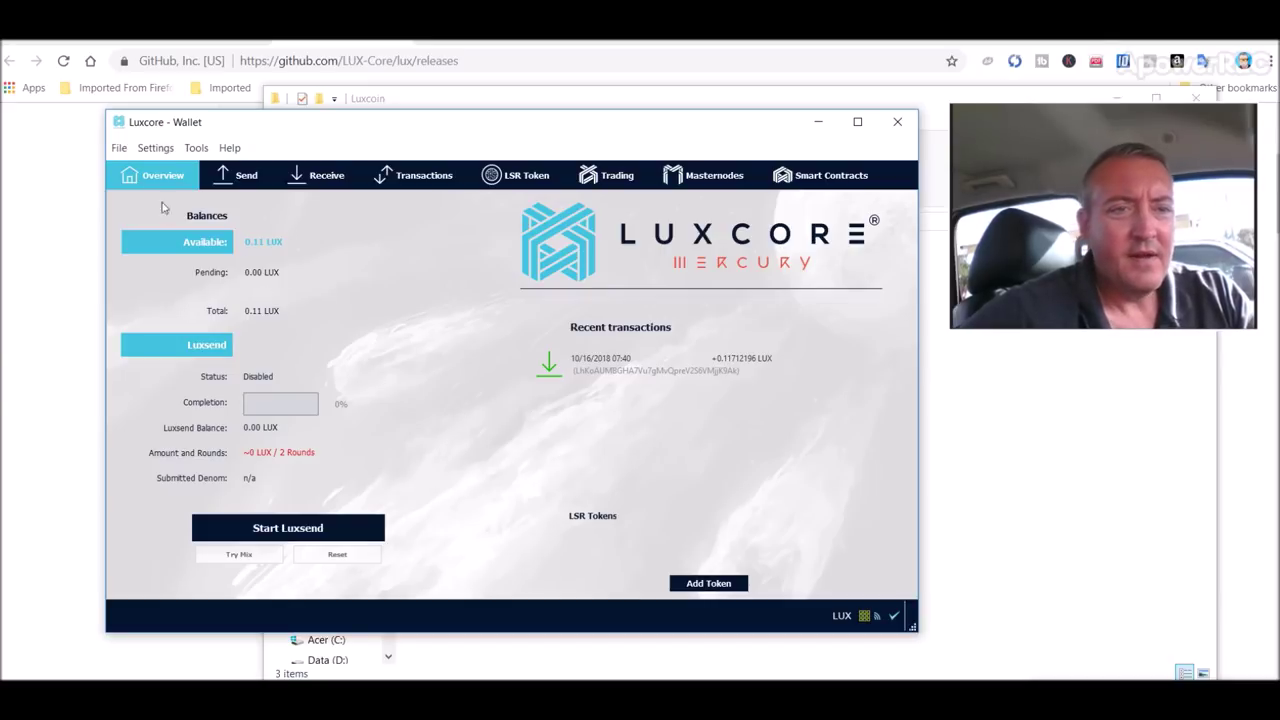
Step: View the wallet's list of receiving addresses, select the unlabelled address, and close the list
left_click(119, 148)
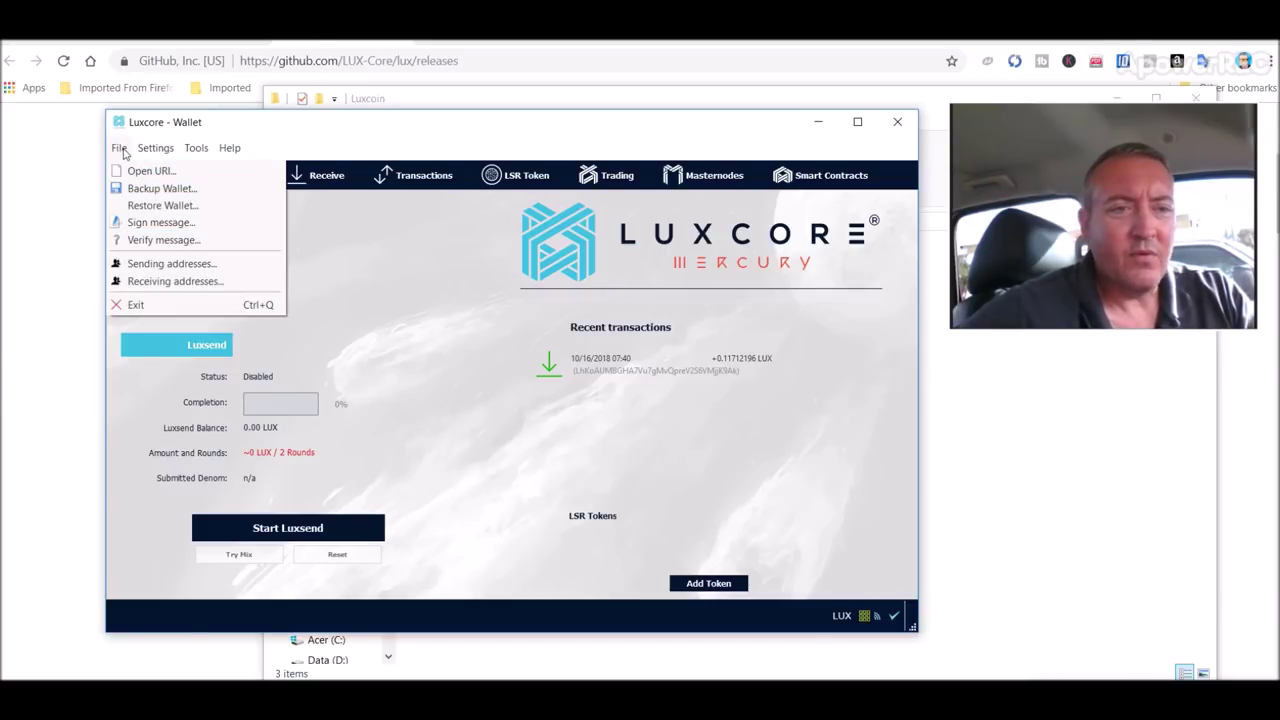
left_click(203, 288)
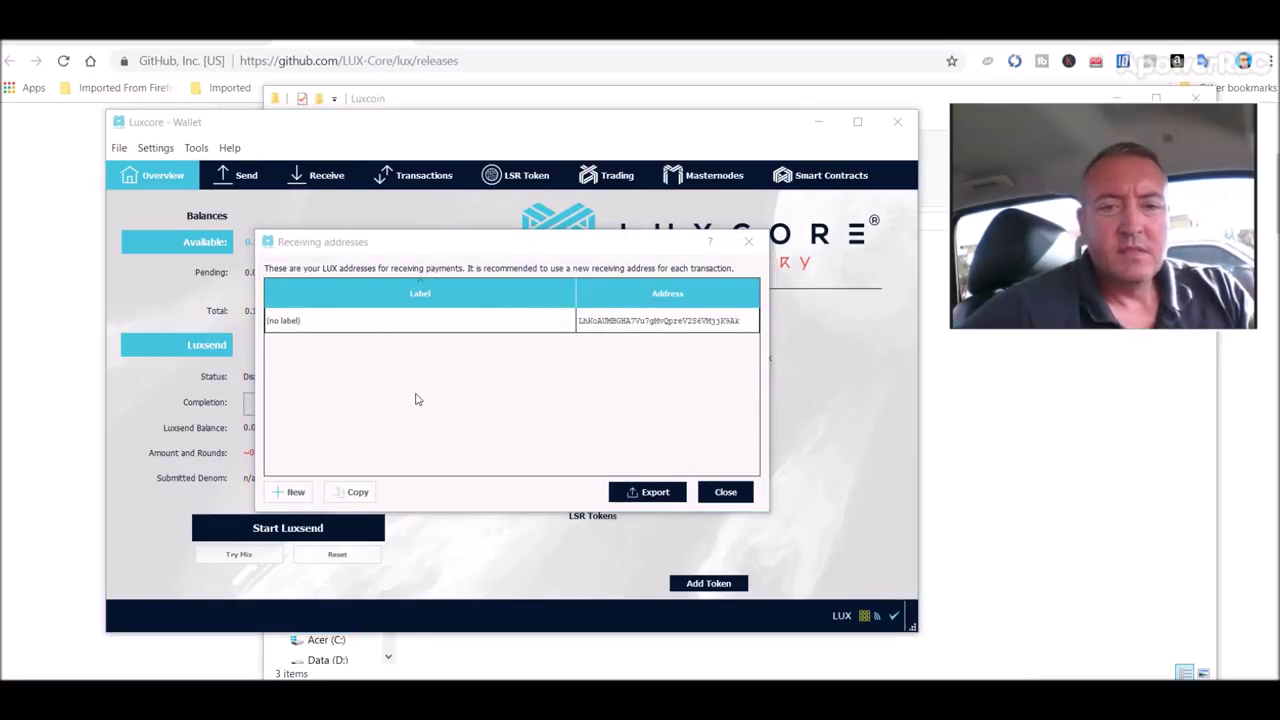
left_click(642, 322)
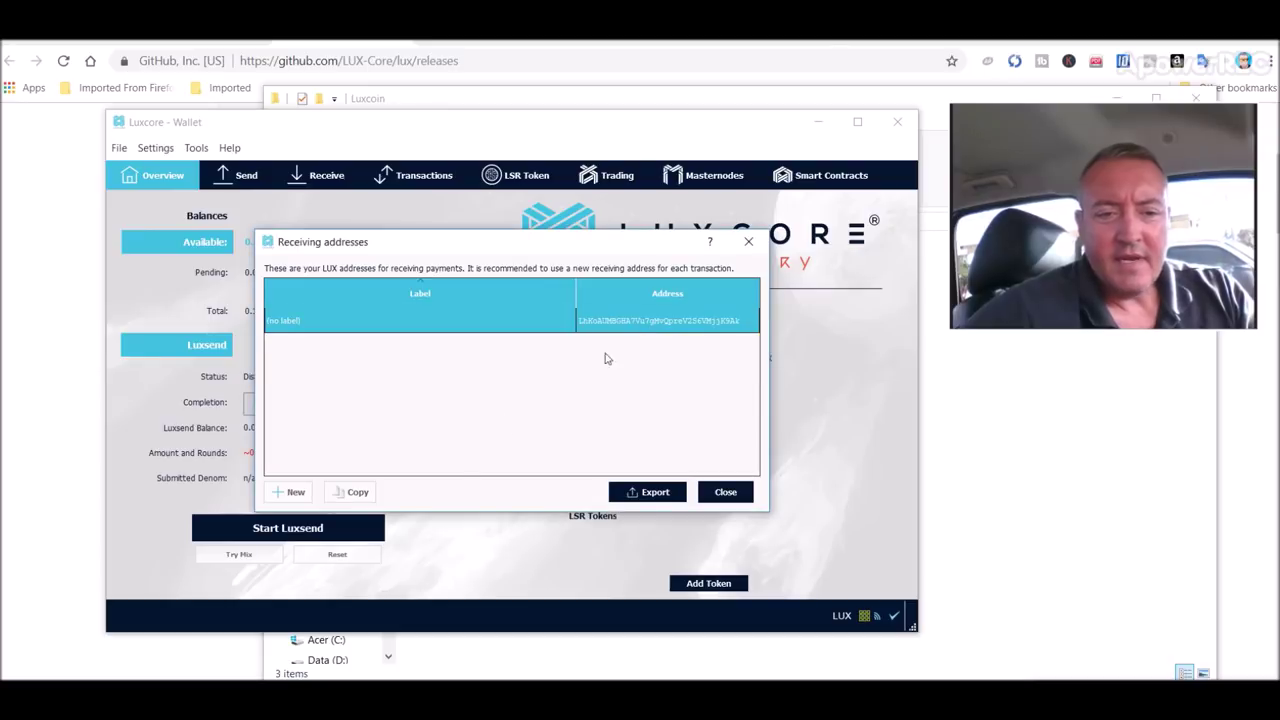
left_click(726, 493)
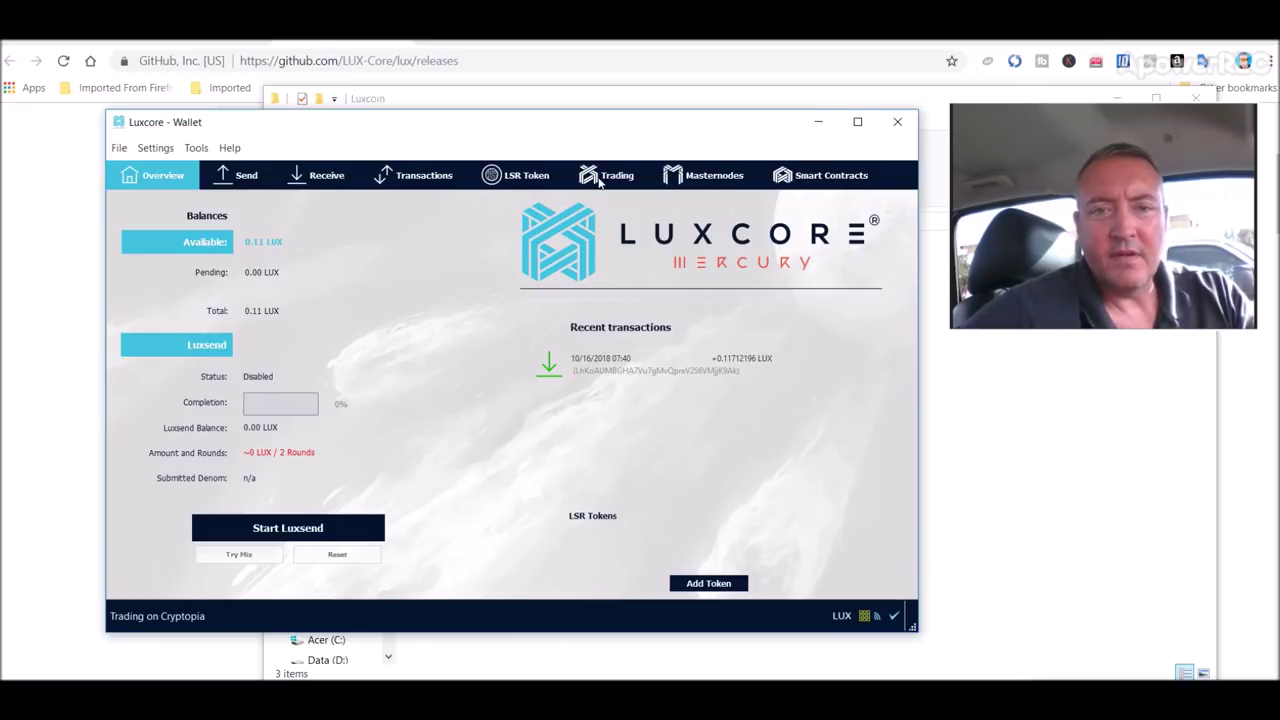
Step: Minimize the Luxcore wallet and close the Luxcoin folder window to return to the GitHub releases page
left_click(822, 124)
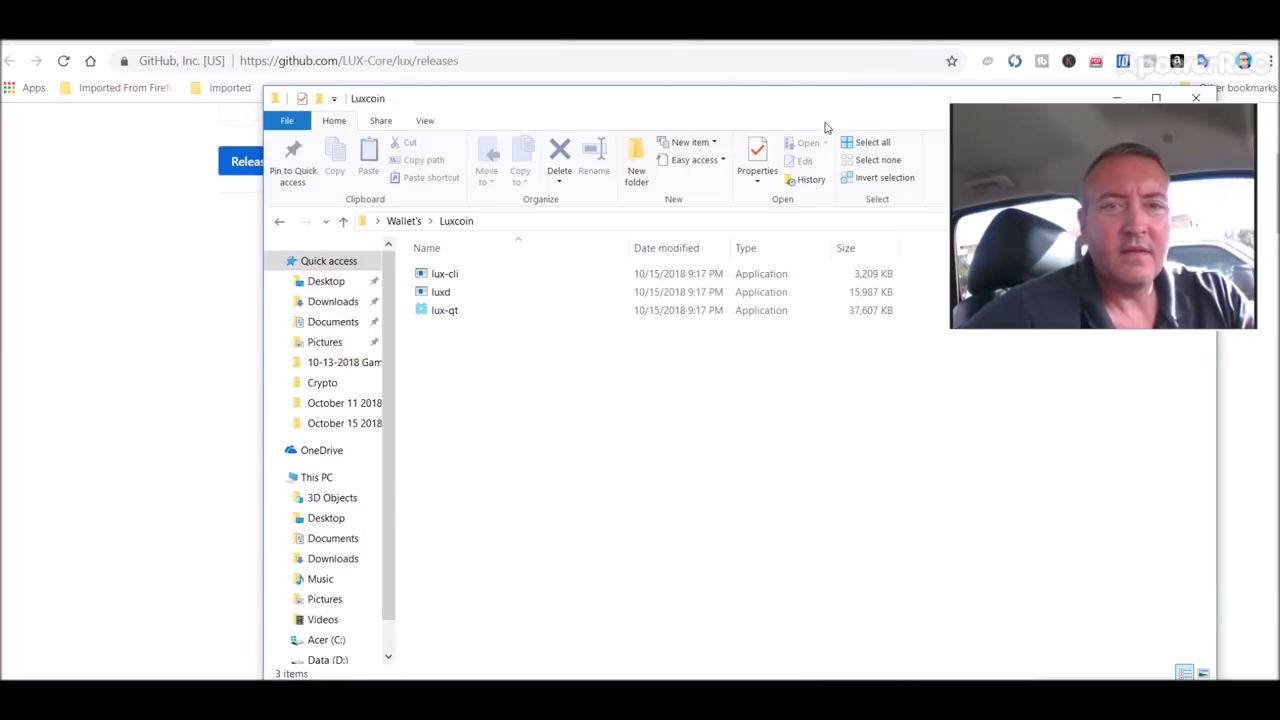
left_click_drag(549, 105, 363, 129)
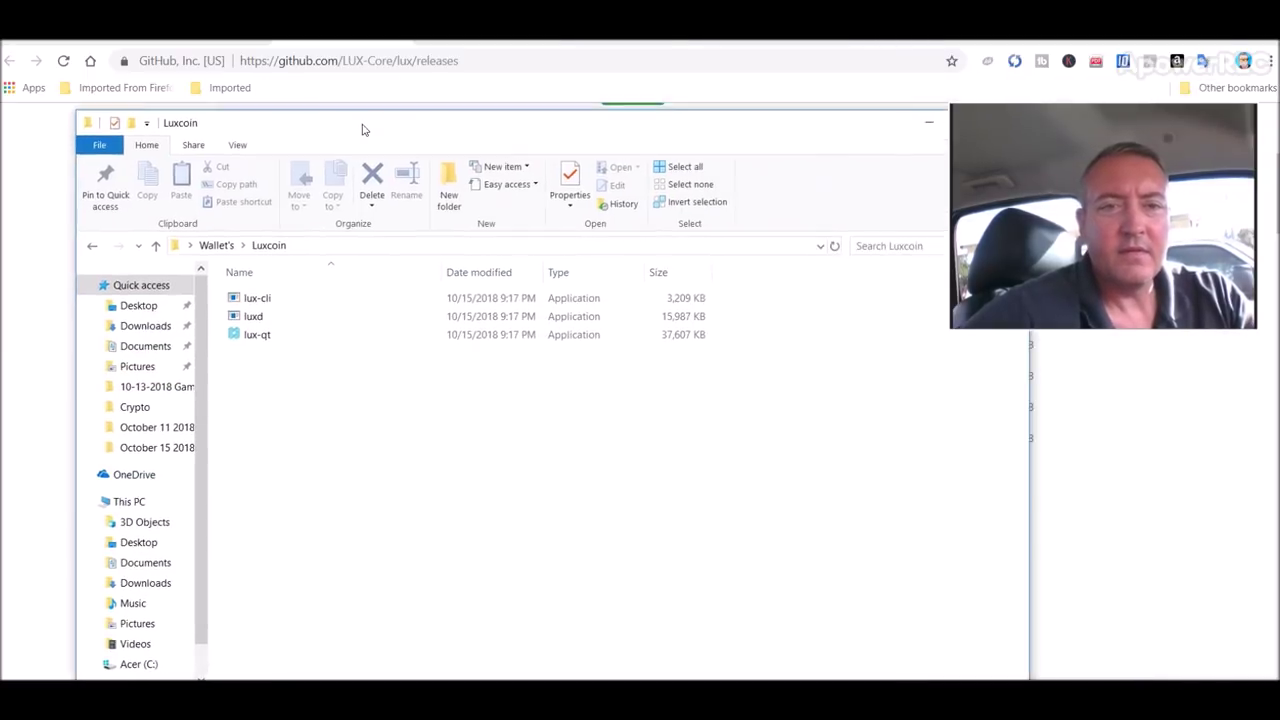
left_click_drag(826, 129, 737, 133)
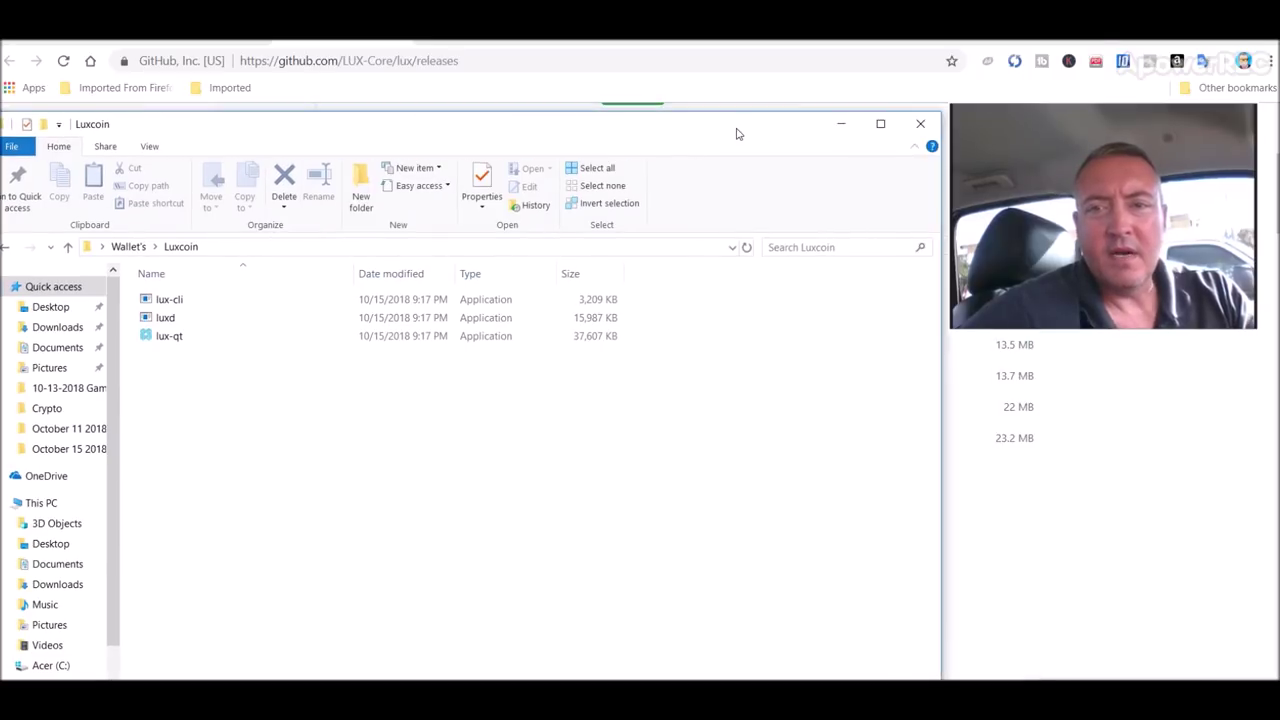
left_click(920, 124)
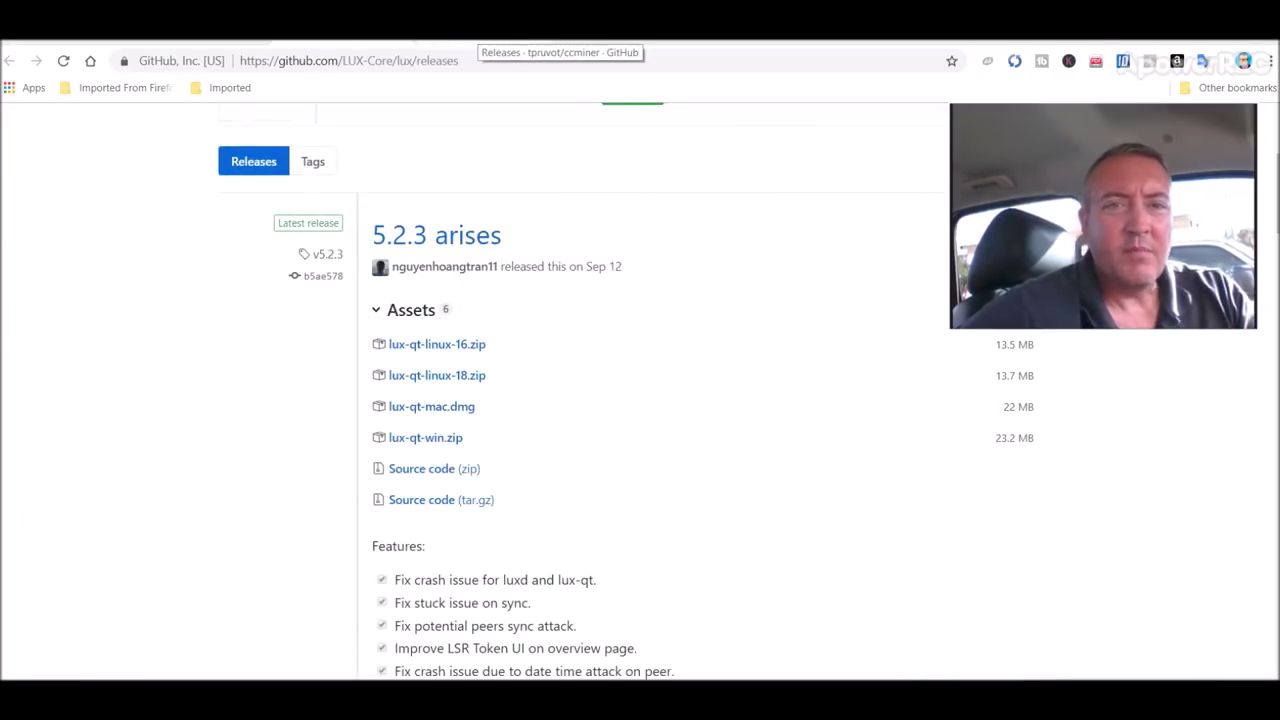
Step: Compare the tpruvot/ccminer and sgminer-phi1612-Implemented releases pages on GitHub, returning to the ccminer page
left_click(480, 40)
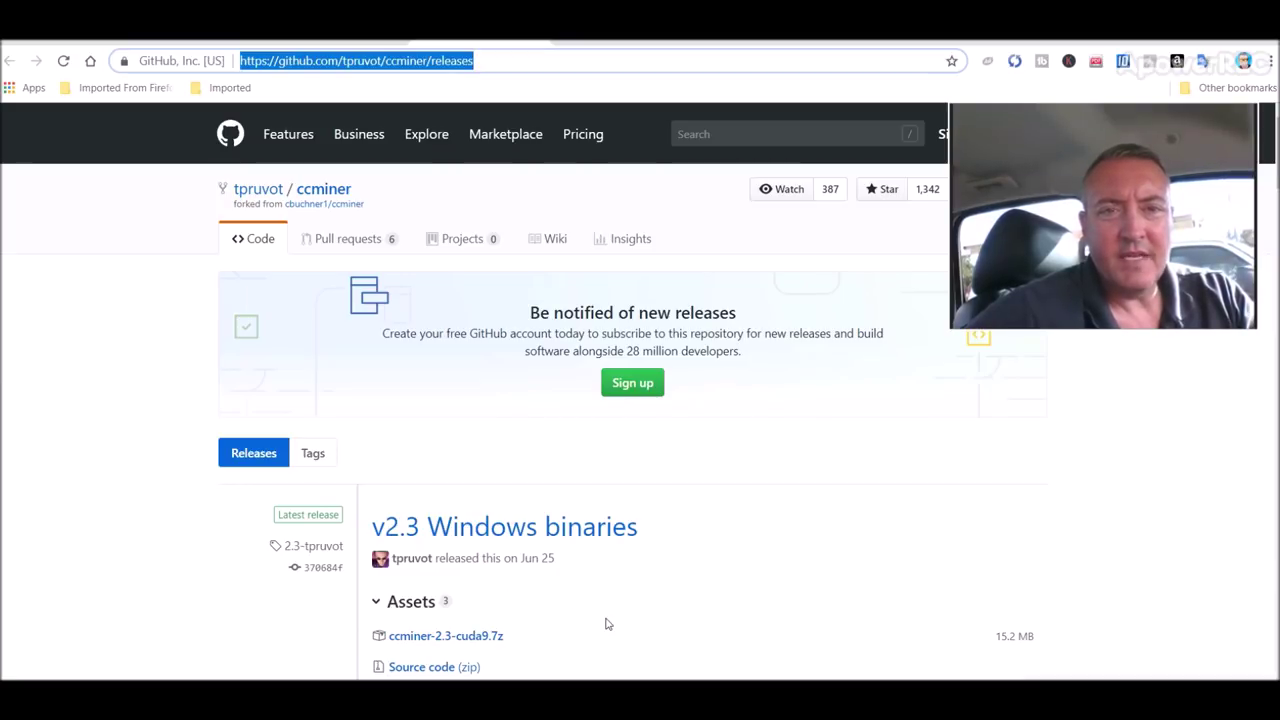
left_click(514, 62)
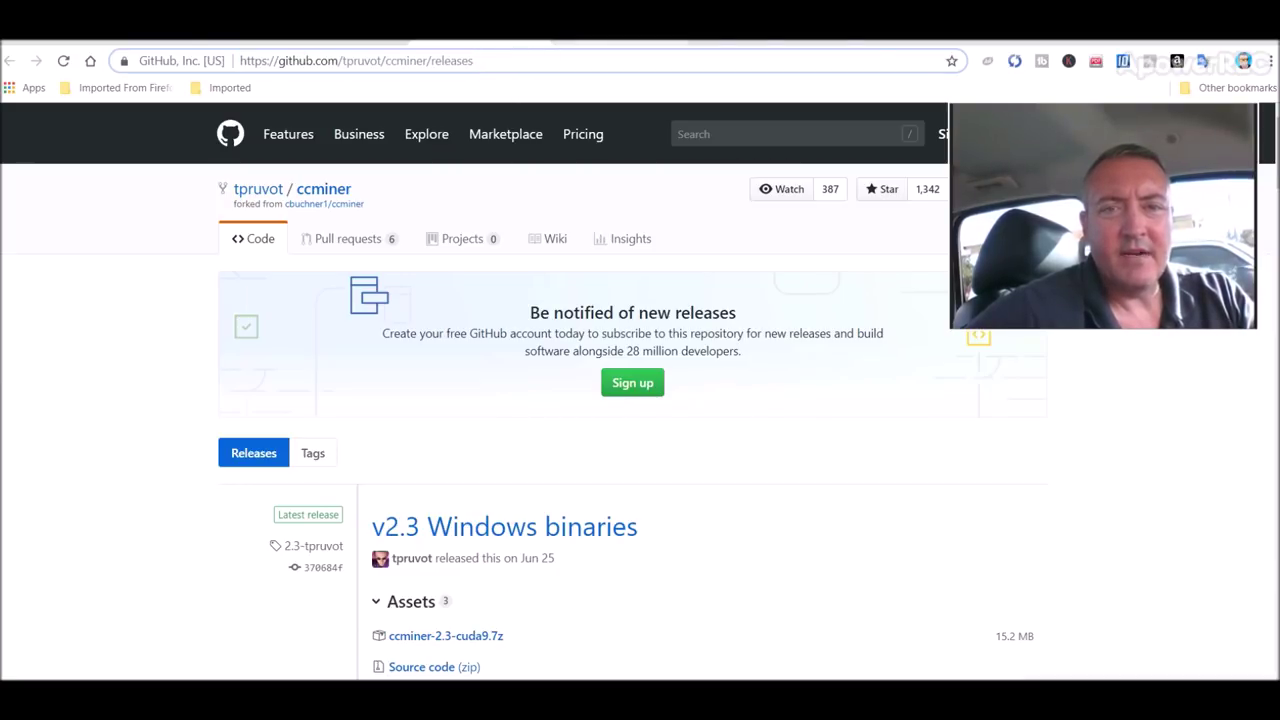
left_click(607, 30)
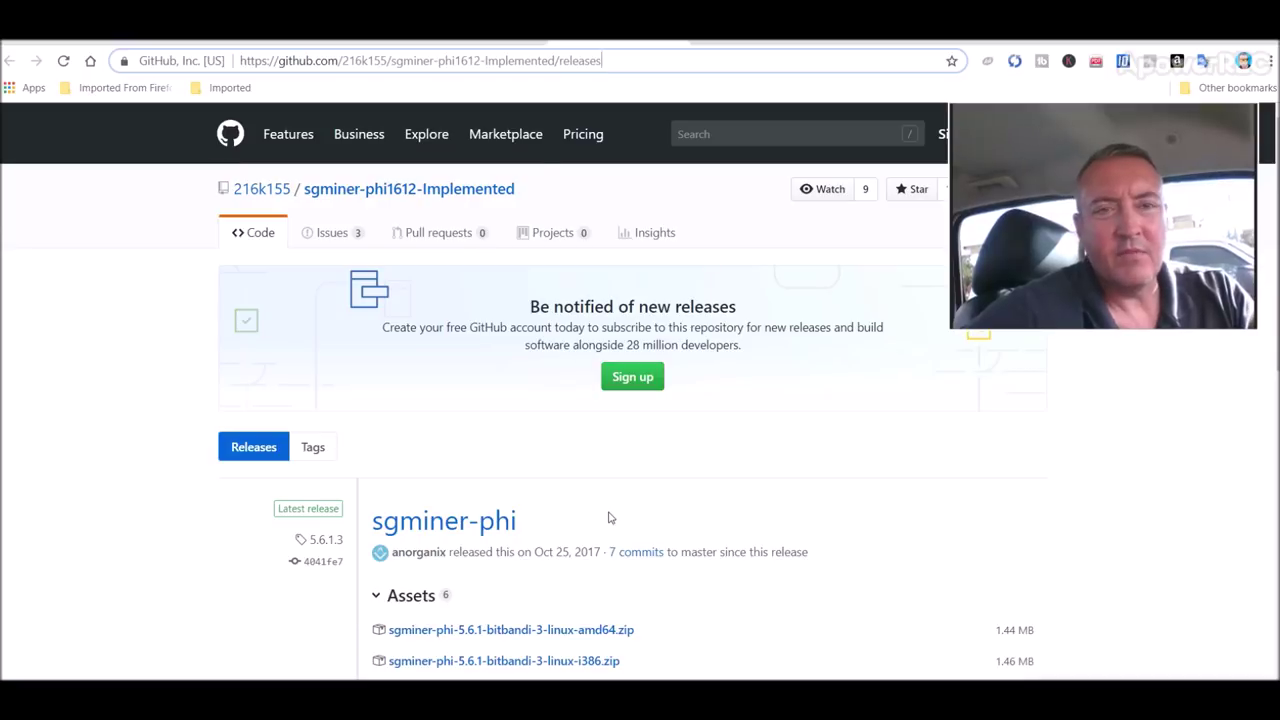
left_click(497, 45)
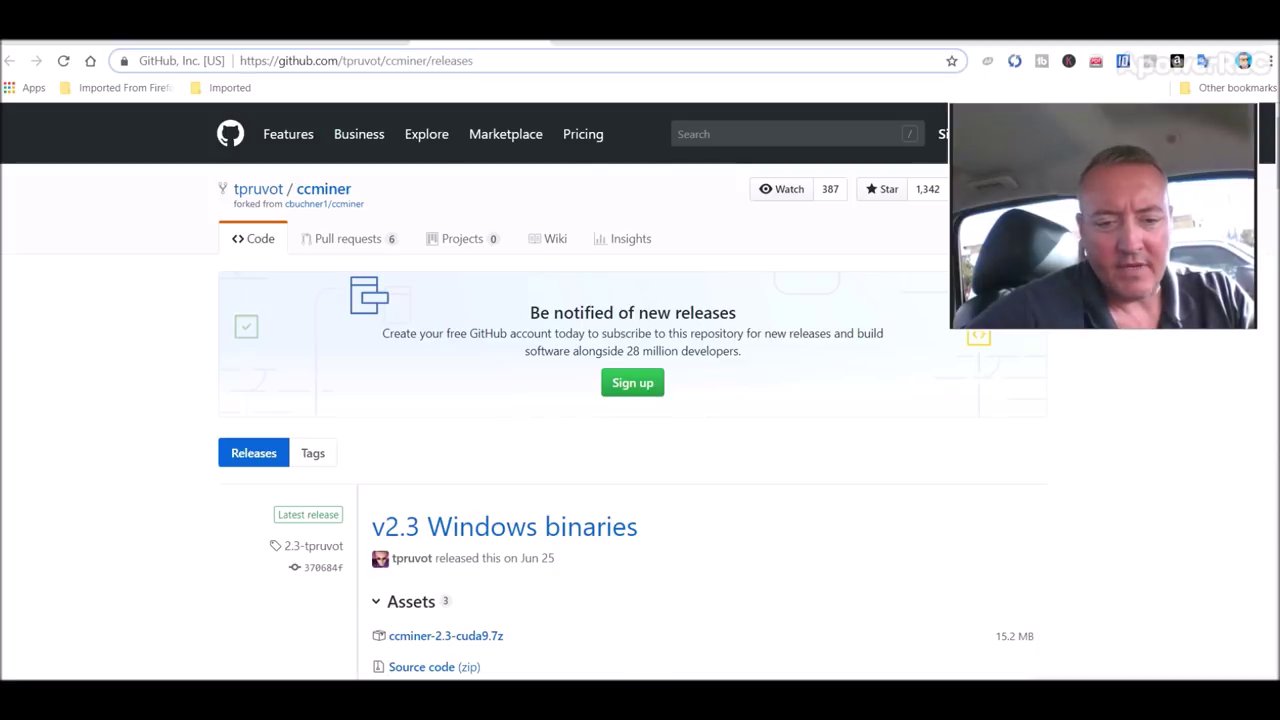
Step: Switch to the Miners folder in File Explorer and open LuxCoin's ccminer-2.3-cuda9 subfolder
key("alt+Tab")
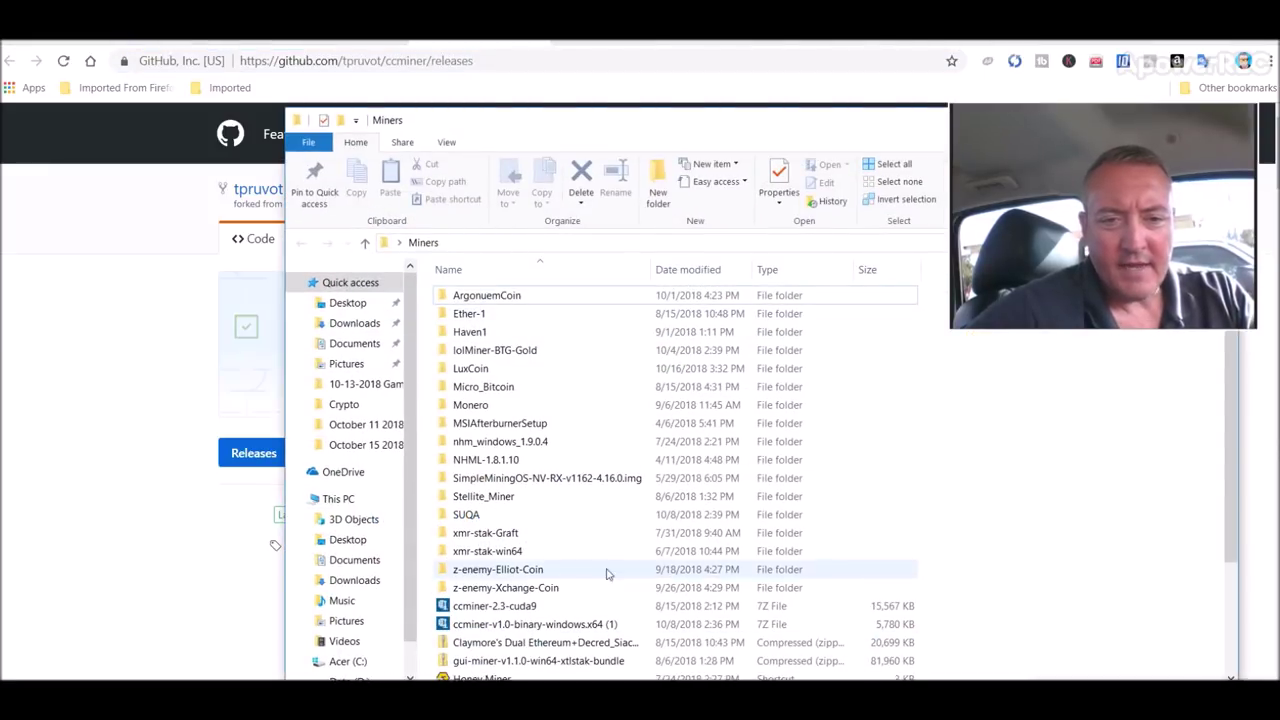
left_click_drag(711, 123, 538, 112)
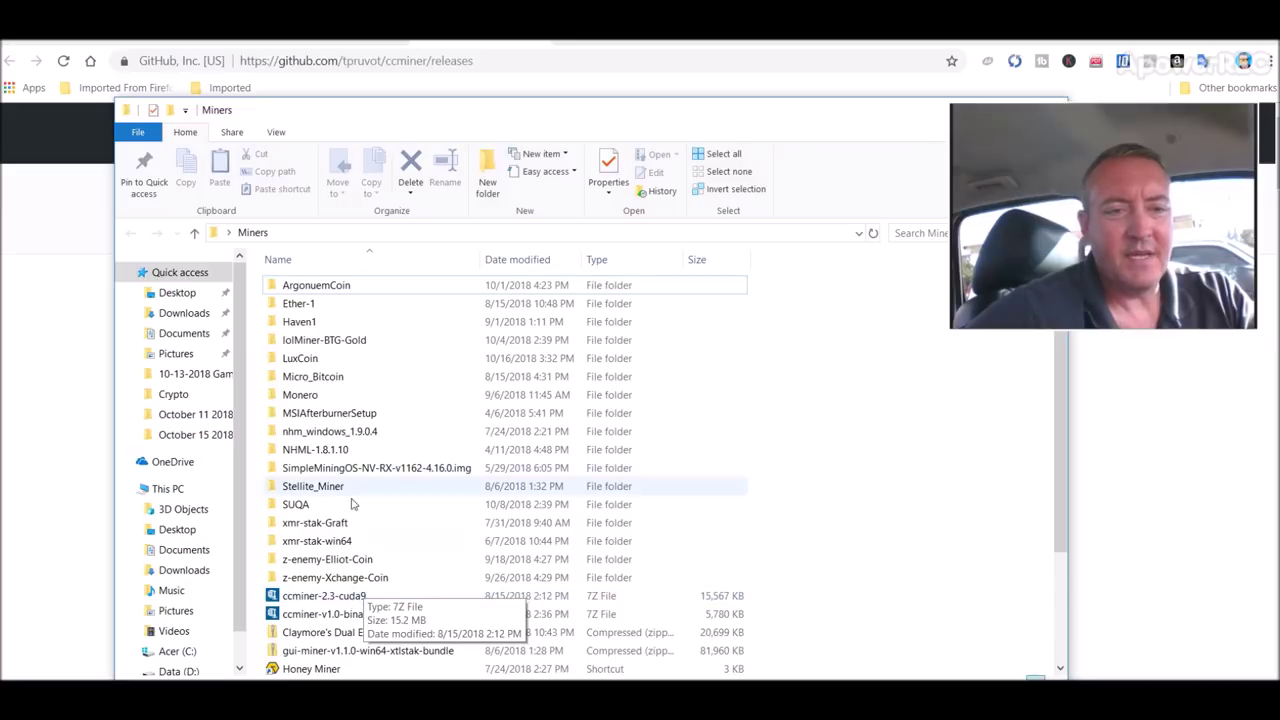
double_click(353, 360)
double_click(343, 288)
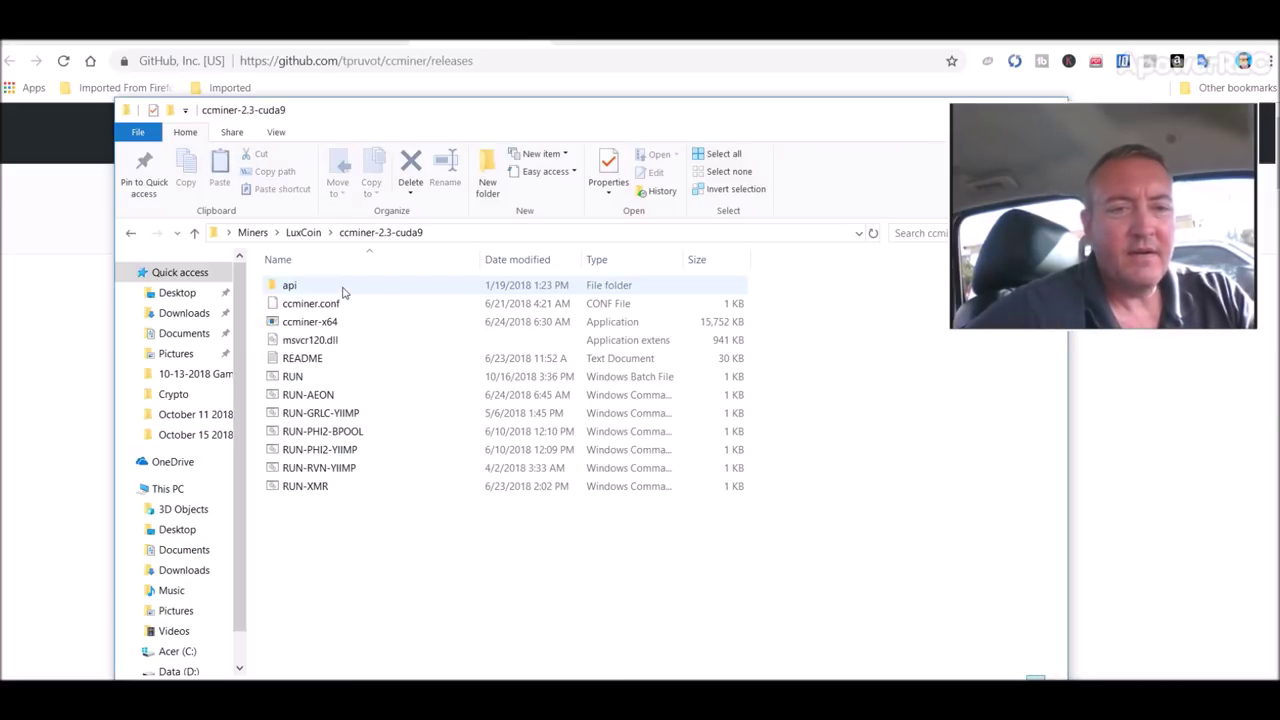
Step: Open the RUN batch file in Notepad and examine the wallet address in its ccminer command line
left_click(324, 380)
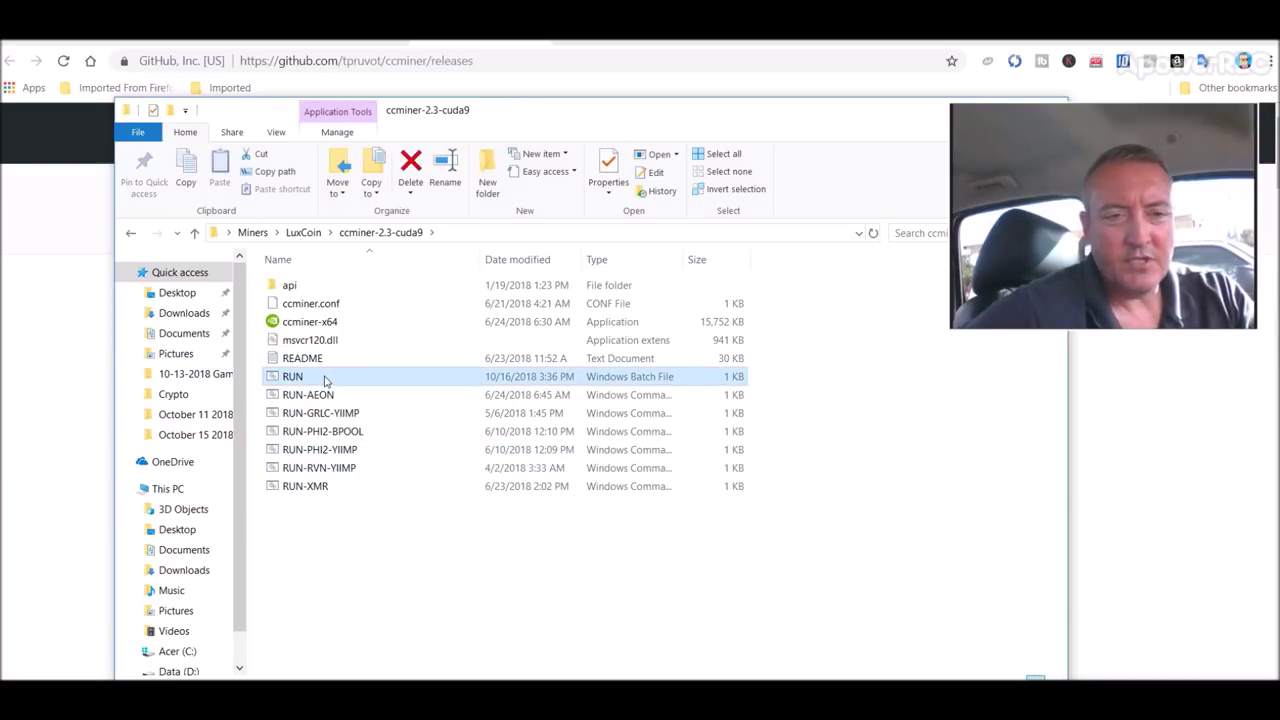
right_click(324, 380)
left_click(366, 366)
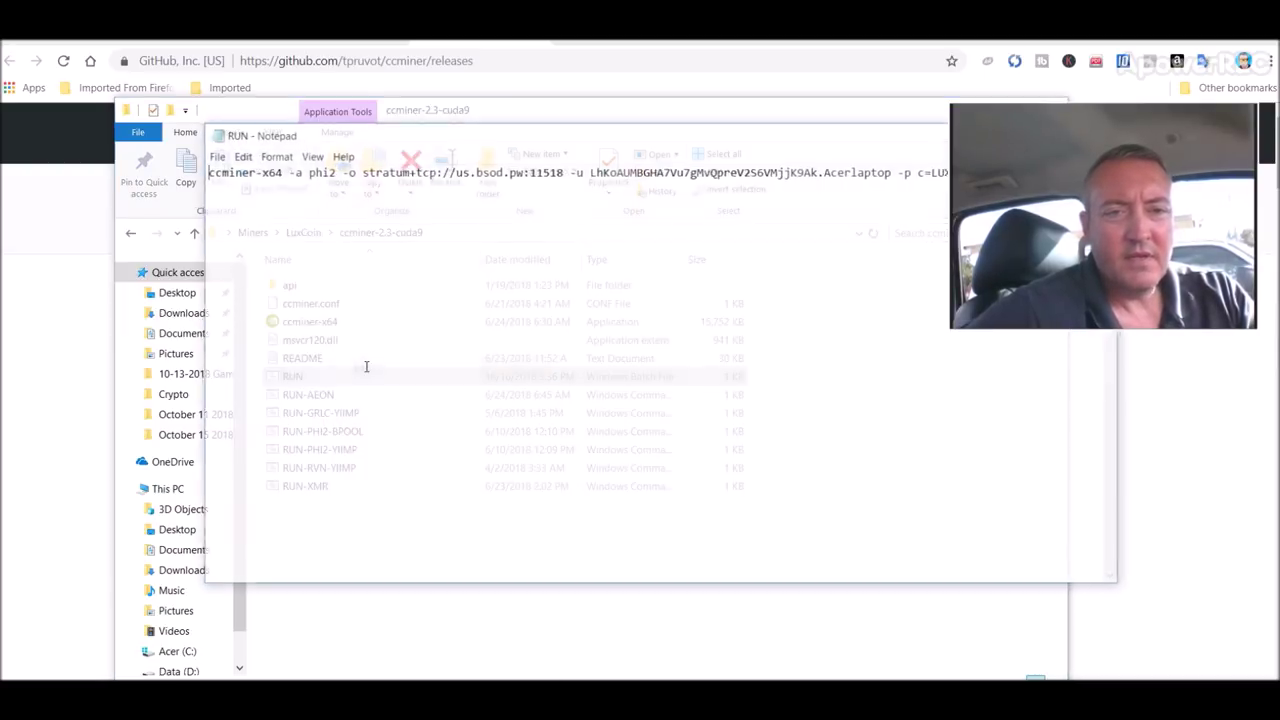
left_click_drag(560, 143, 385, 206)
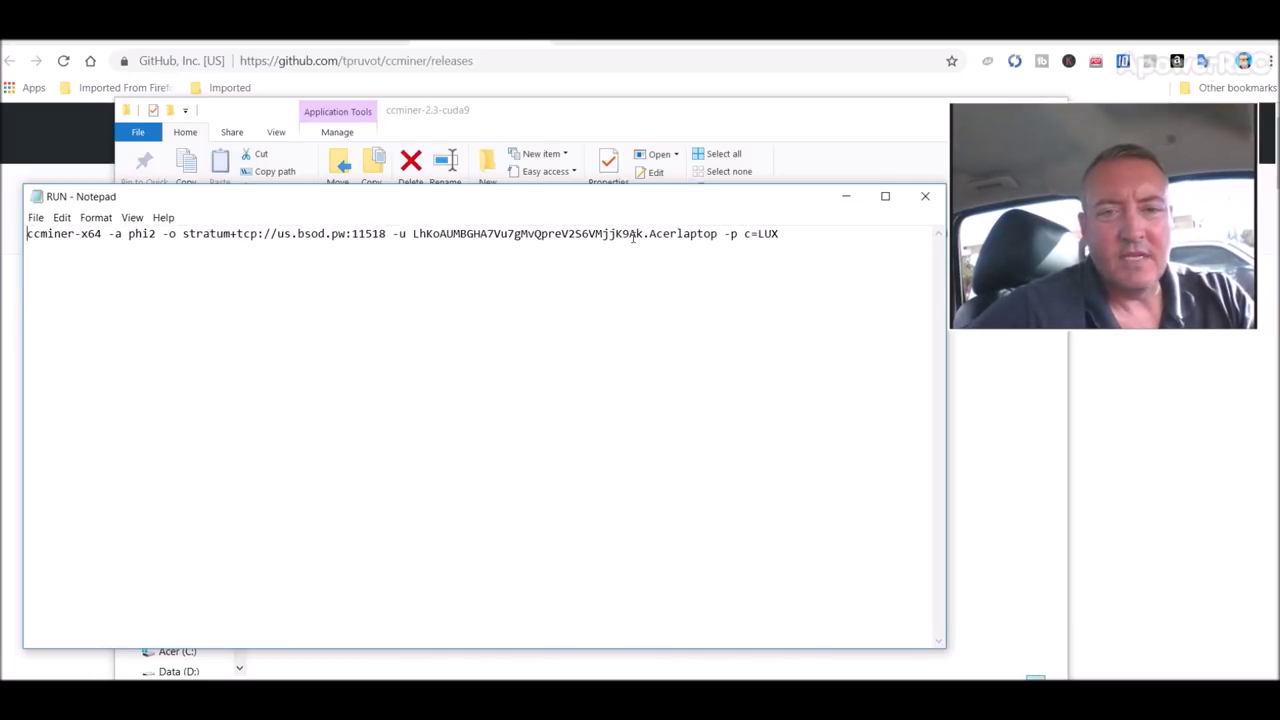
left_click_drag(563, 233, 482, 233)
left_click(562, 233)
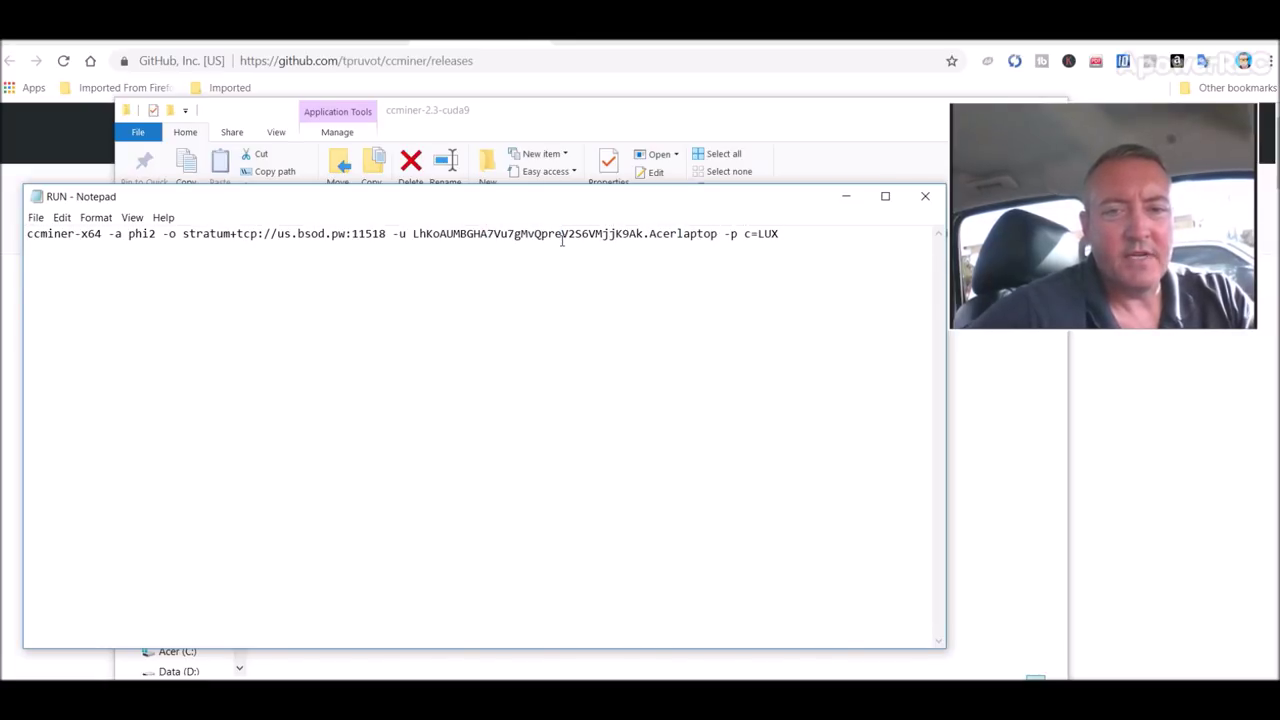
left_click(594, 233)
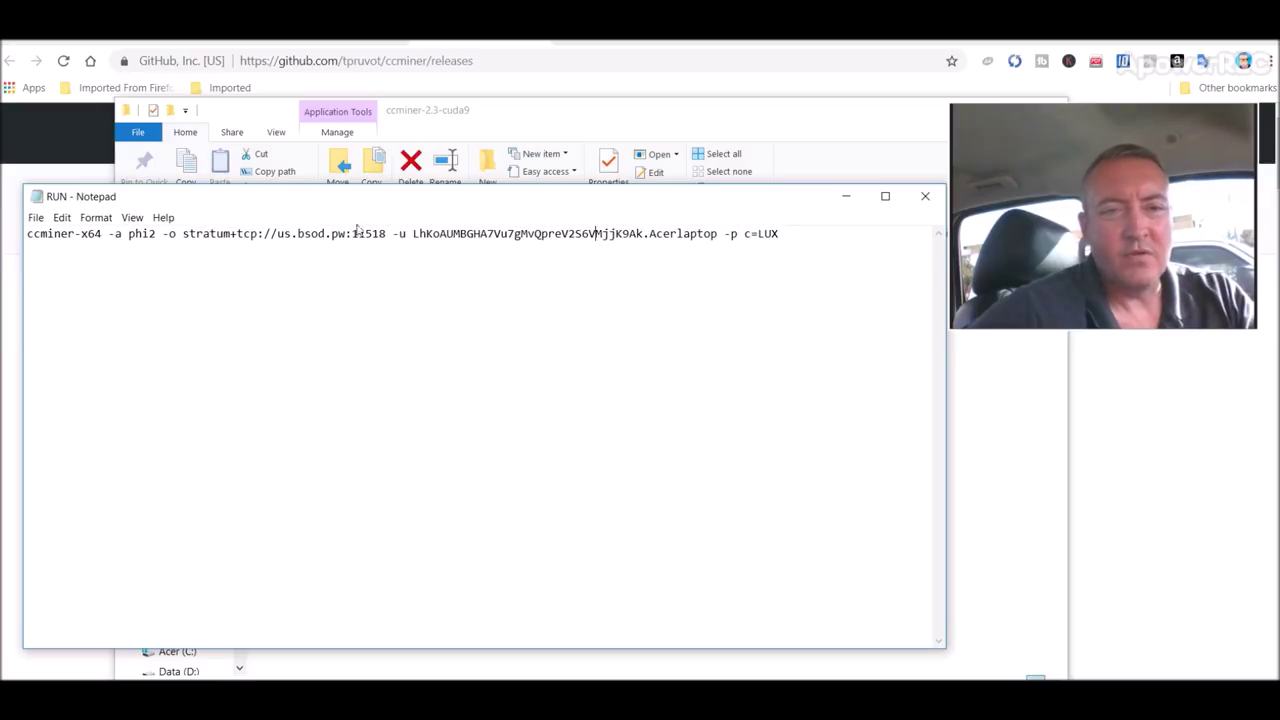
Step: Start saving a copy of the command file under the name RUN.bat, and cancel the save
left_click(36, 218)
left_click(66, 284)
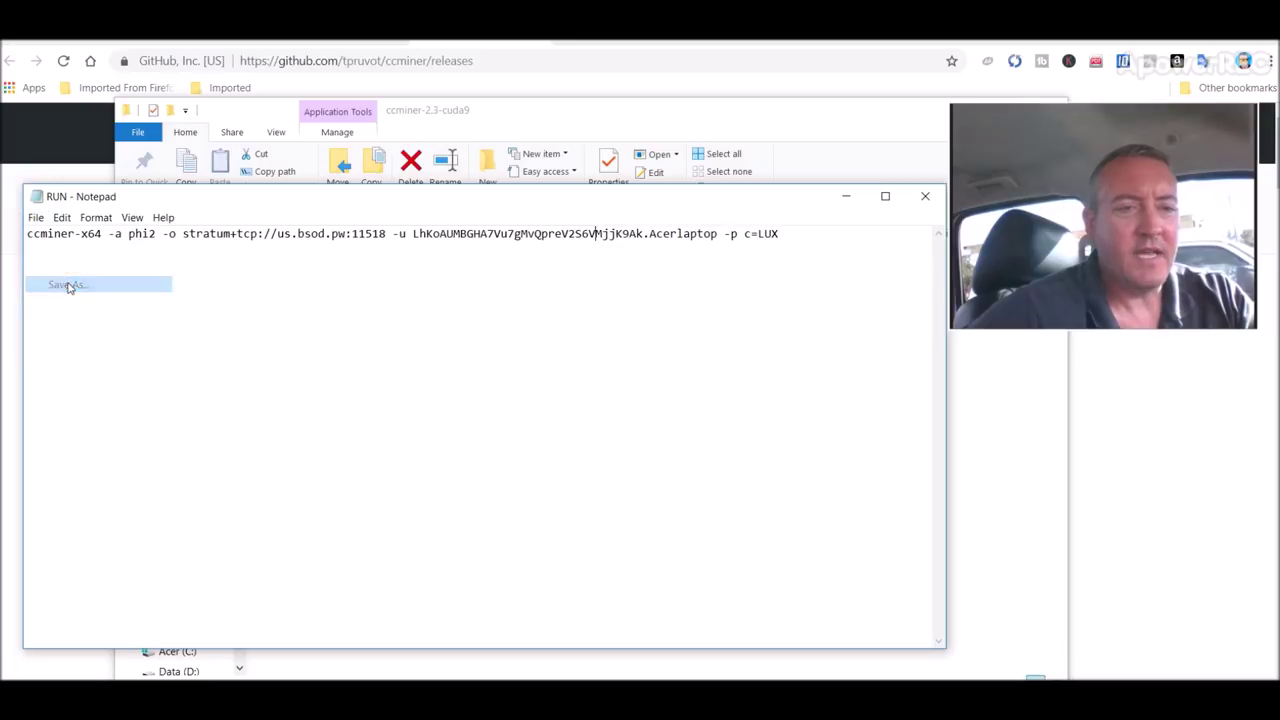
left_click(261, 538)
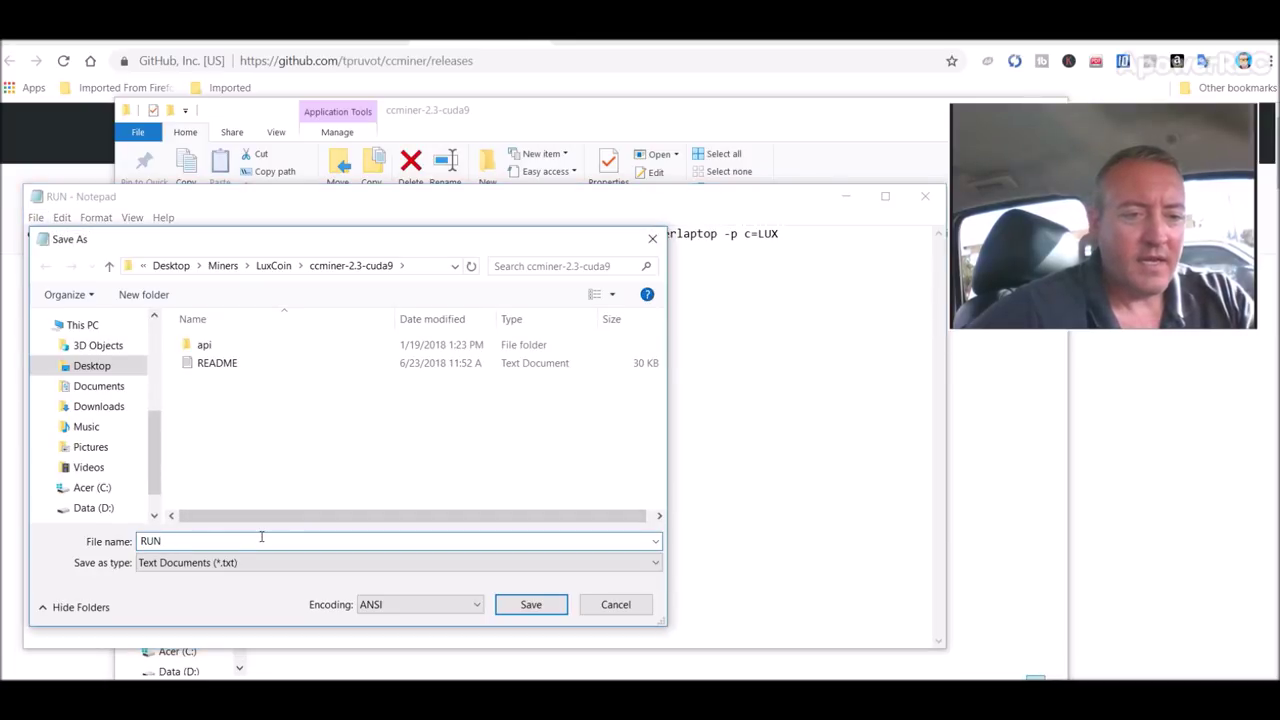
type("R")
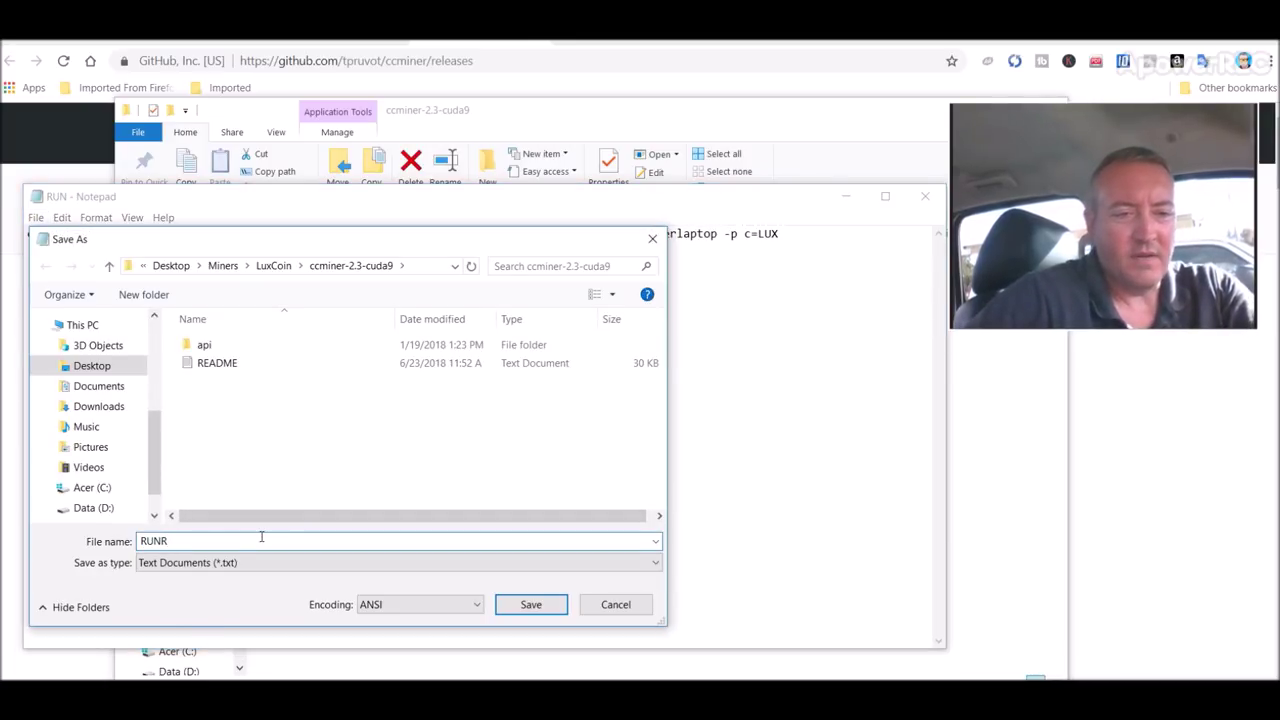
key("BackSpace")
key("BackSpace")
key("BackSpace")
key("BackSpace")
type("RUN")
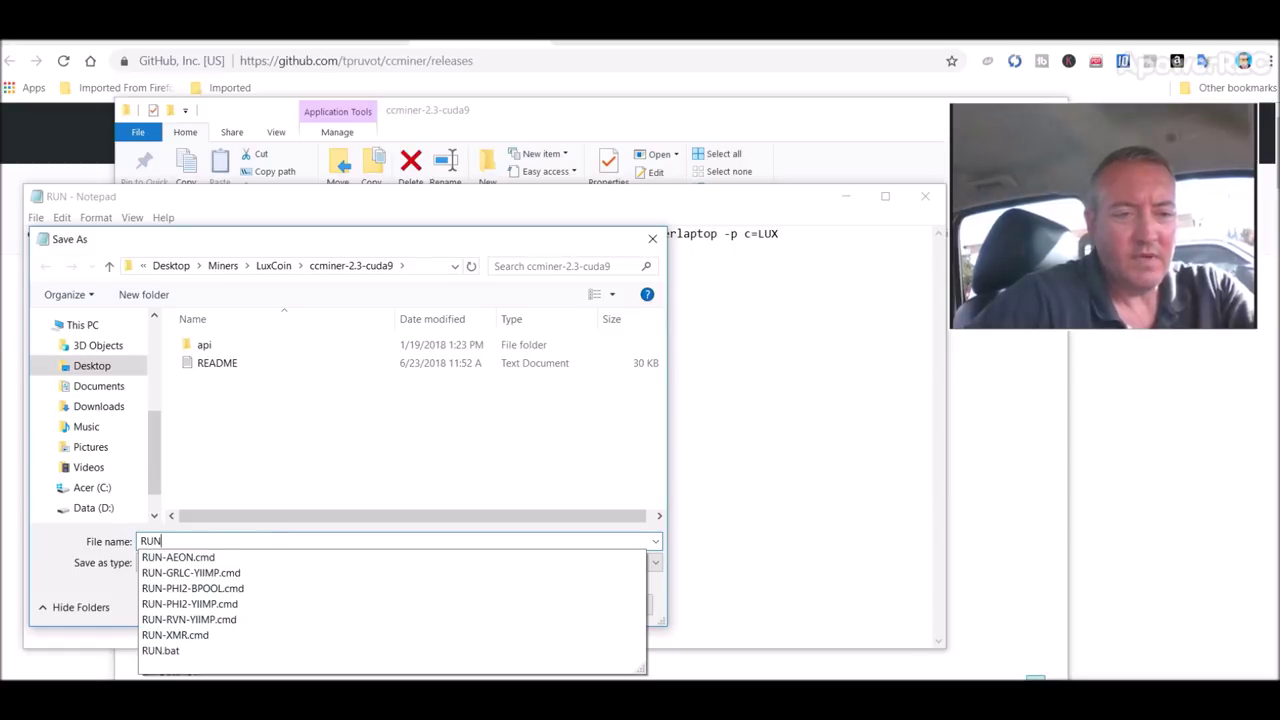
type(".bat")
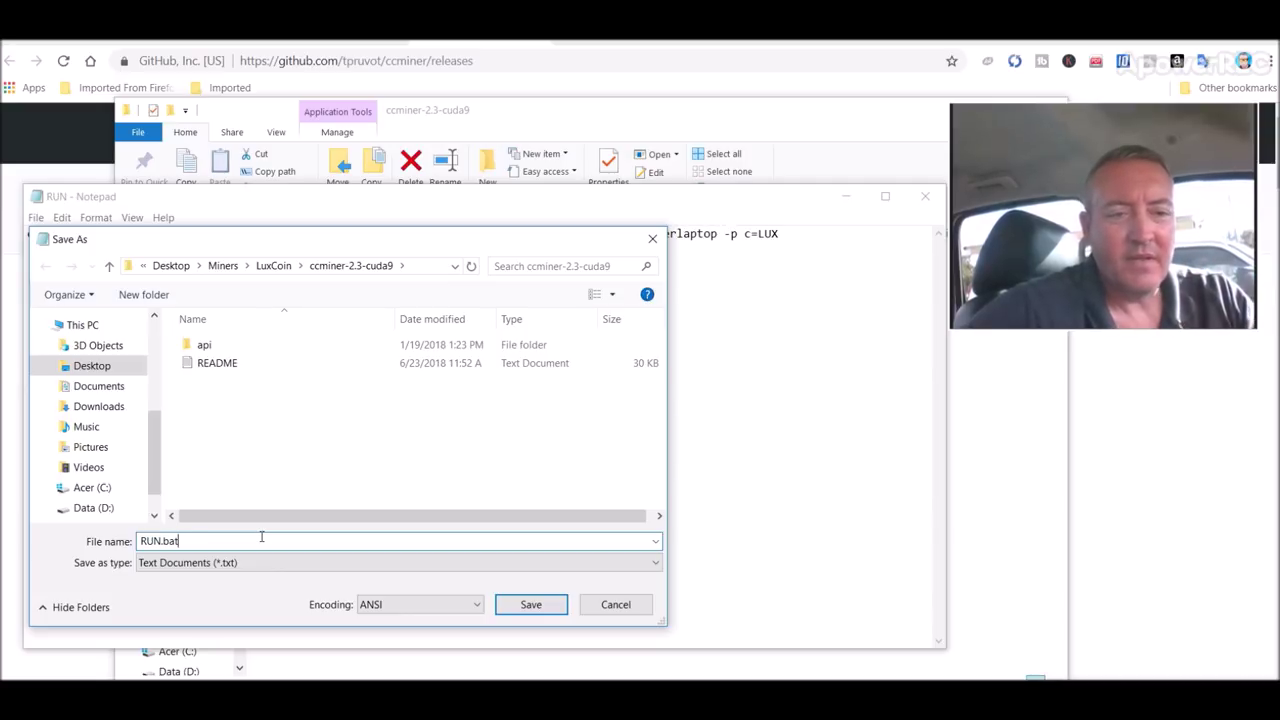
left_click(605, 605)
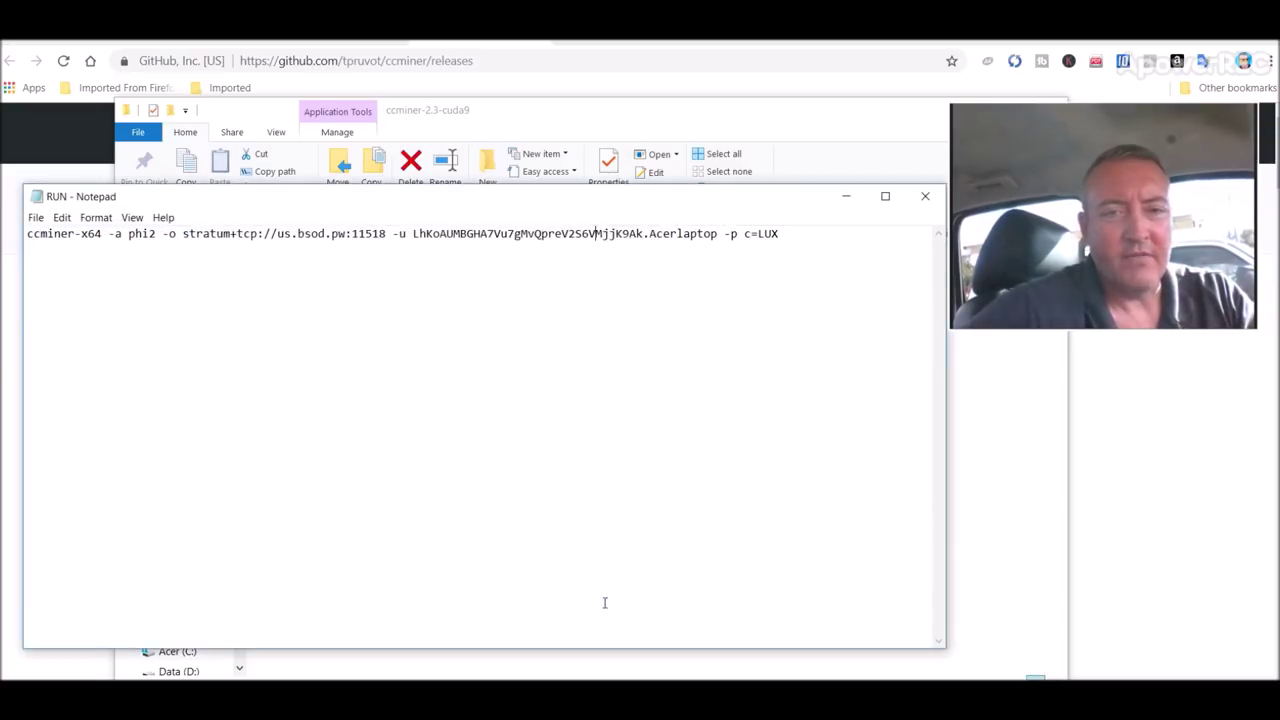
Step: Close Notepad and launch the RUN batch file from the ccminer-2.3-cuda9 folder
left_click(925, 196)
left_click(440, 572)
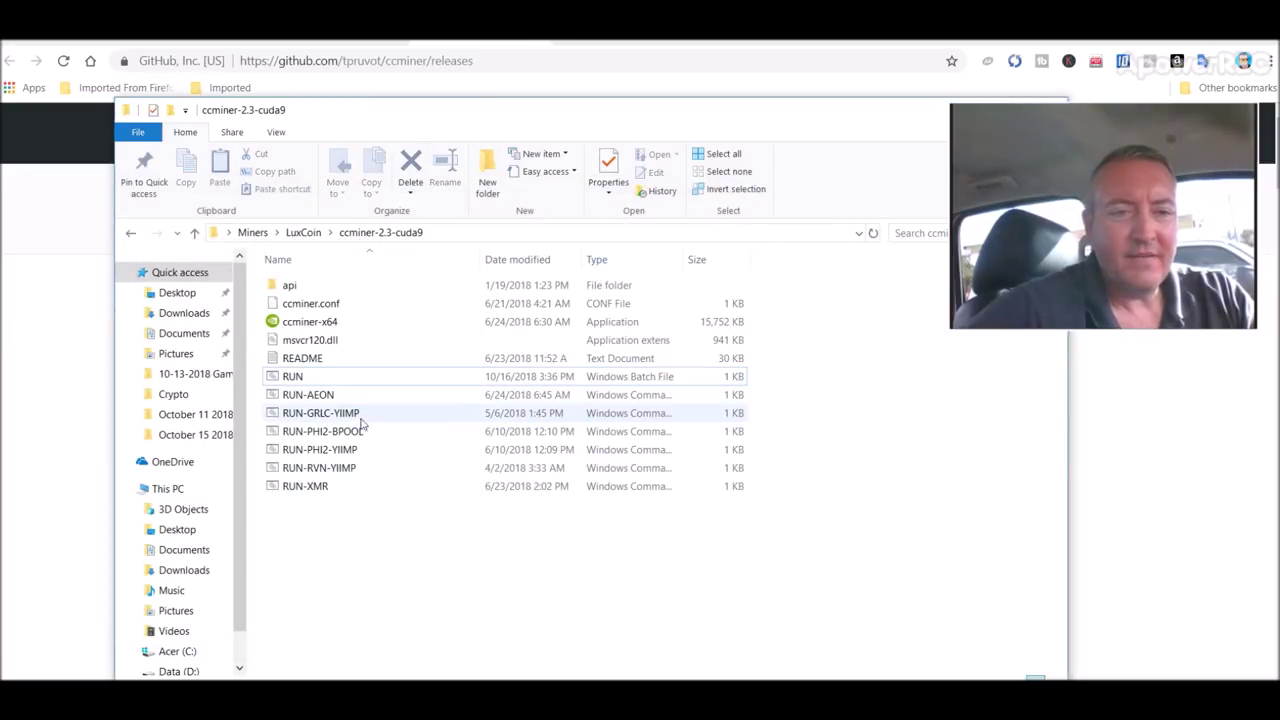
double_click(326, 380)
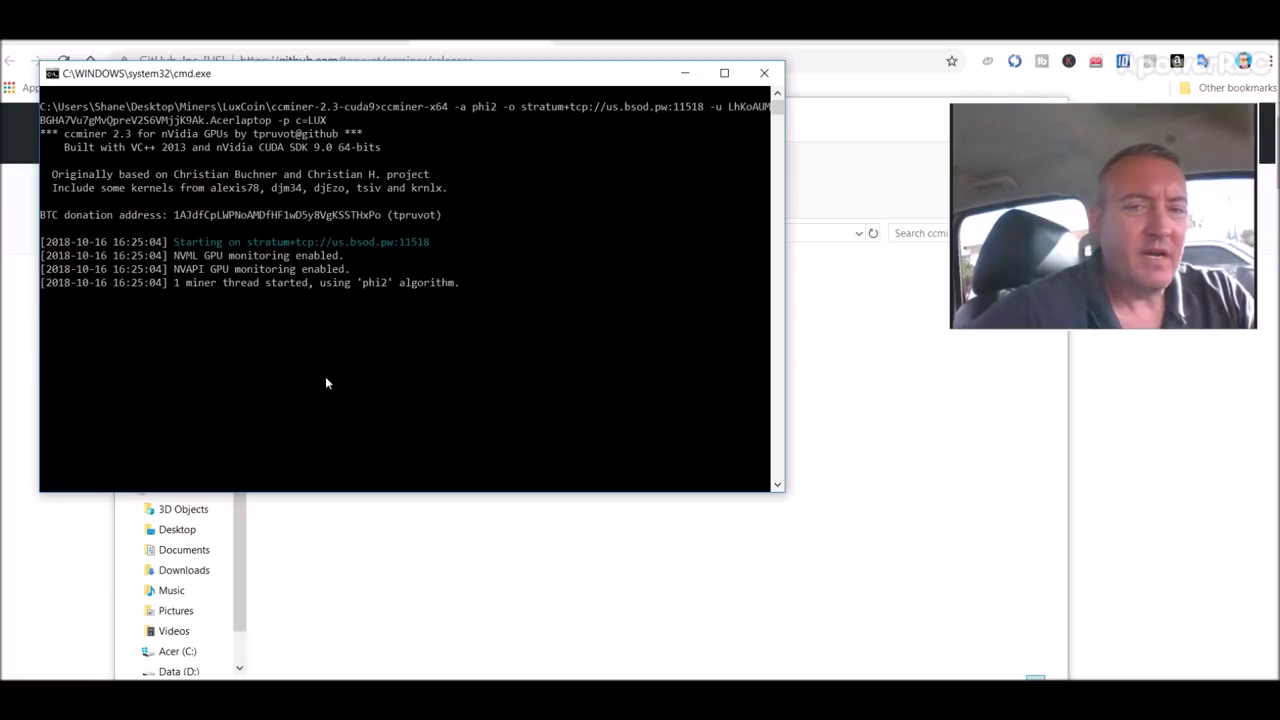
Step: Close the ccminer folder window, examine the miner's console output, and minimize the console
left_click(846, 124)
left_click_drag(855, 124, 709, 154)
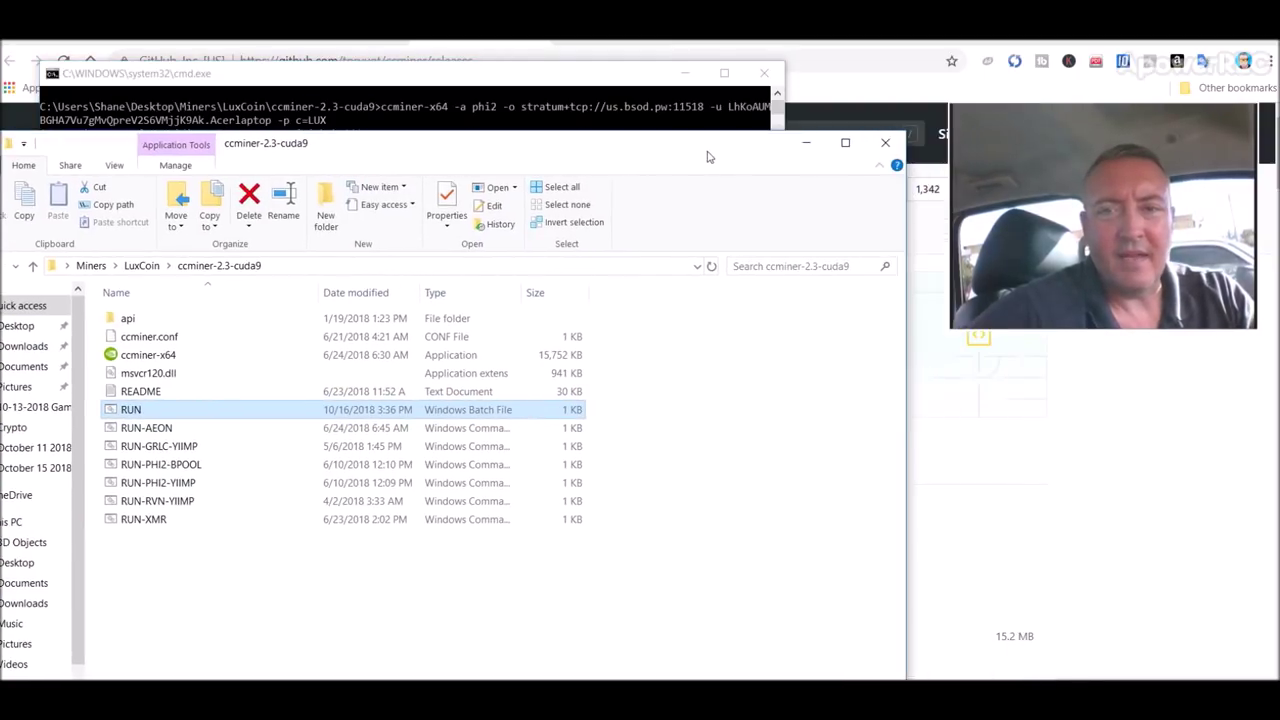
left_click(872, 143)
left_click_drag(636, 80, 733, 105)
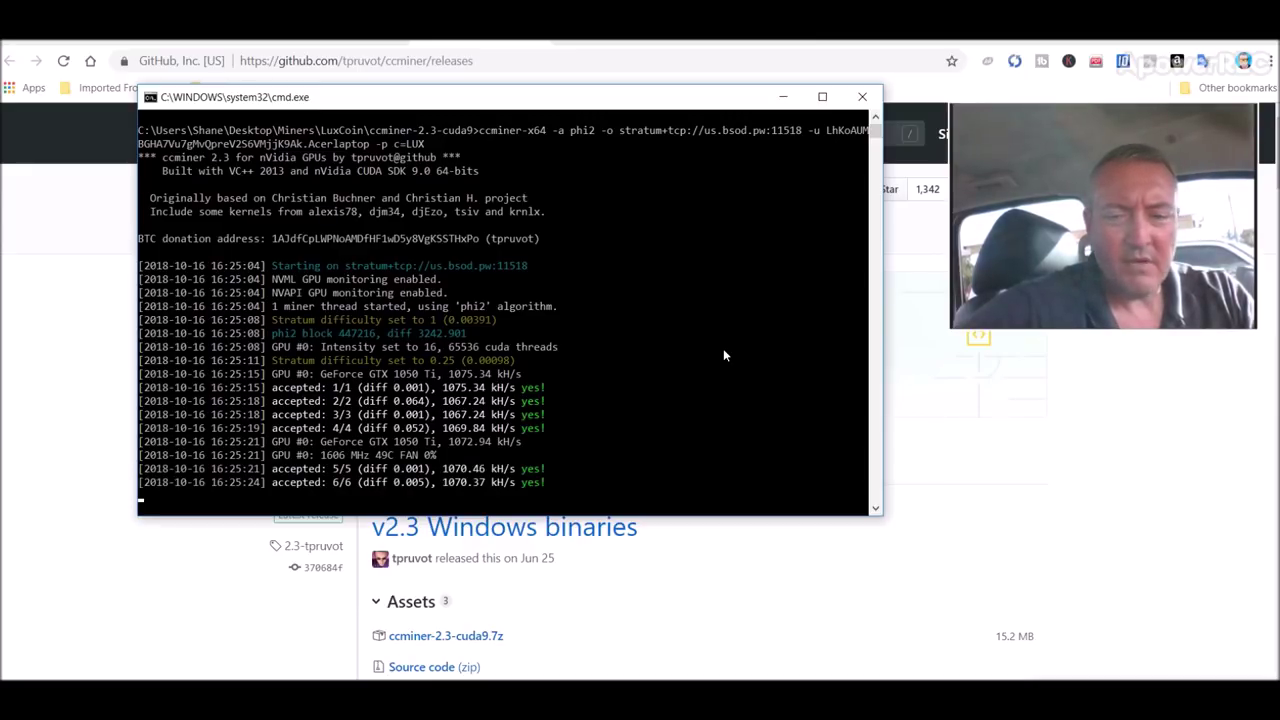
left_click(783, 97)
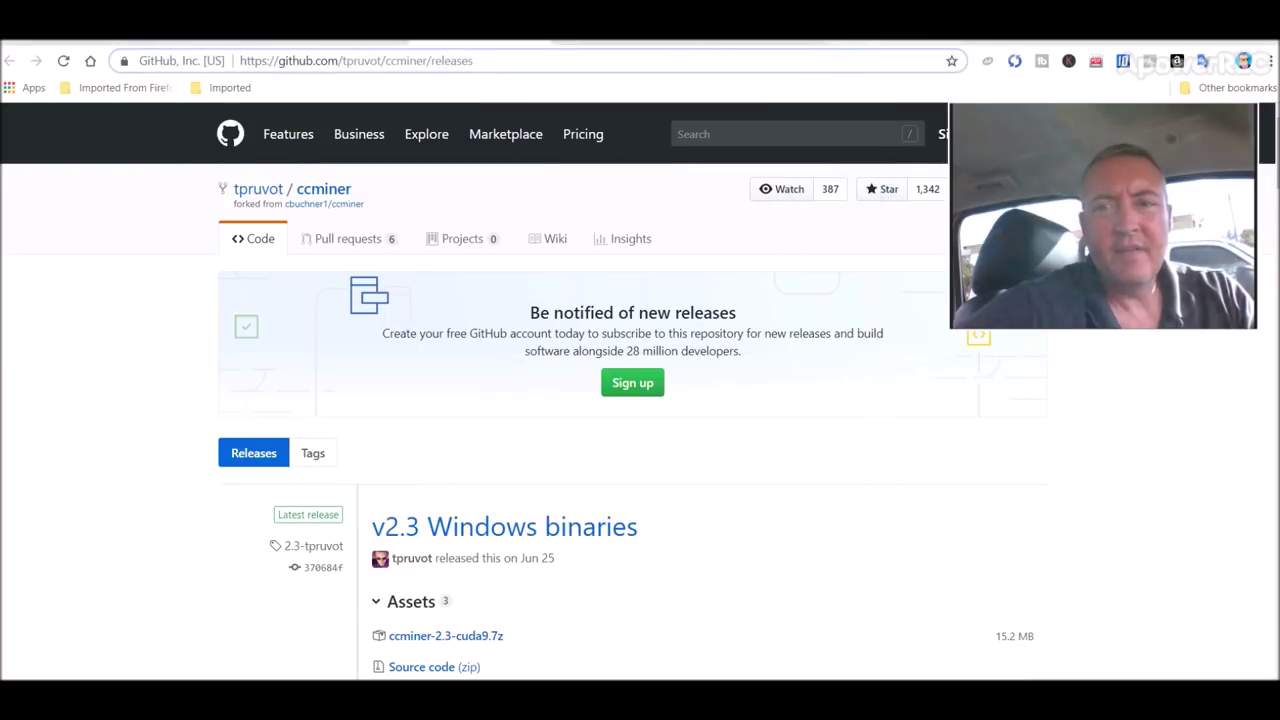
Step: Resume auto refresh on the bsod.pw wallet page, and visit the Pool page before returning to the wallet
left_click(896, 42)
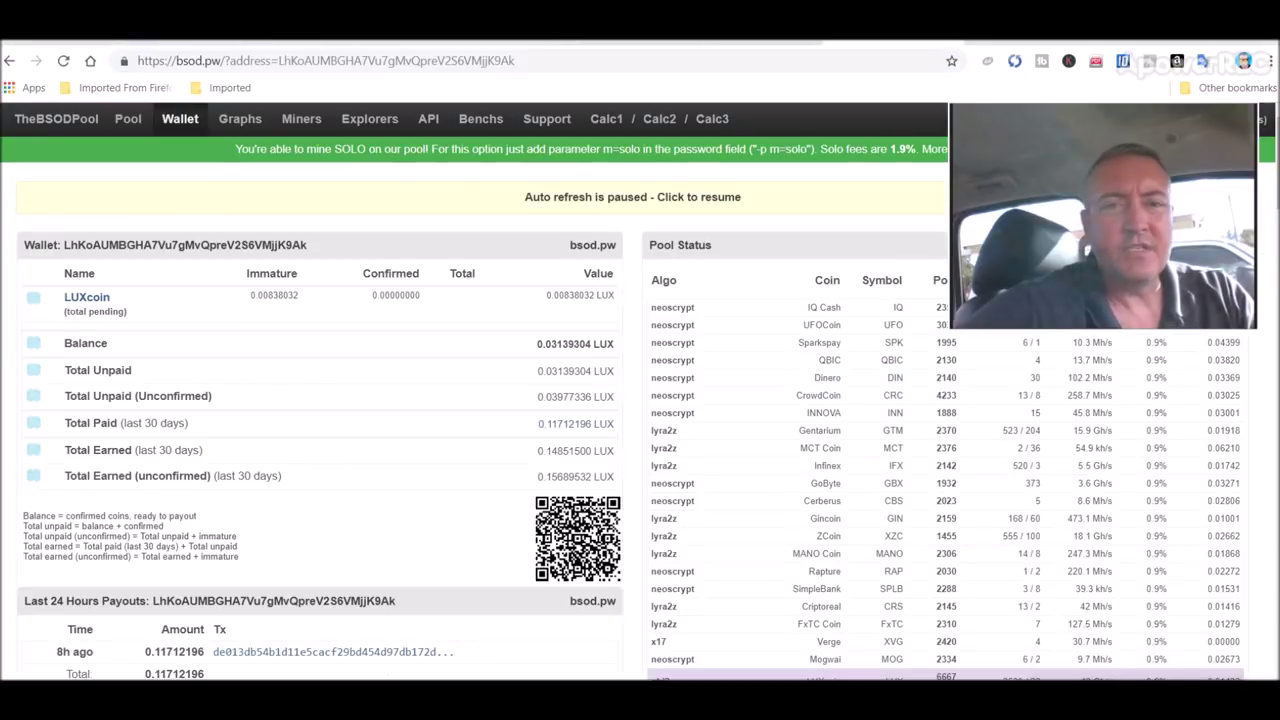
left_click(607, 199)
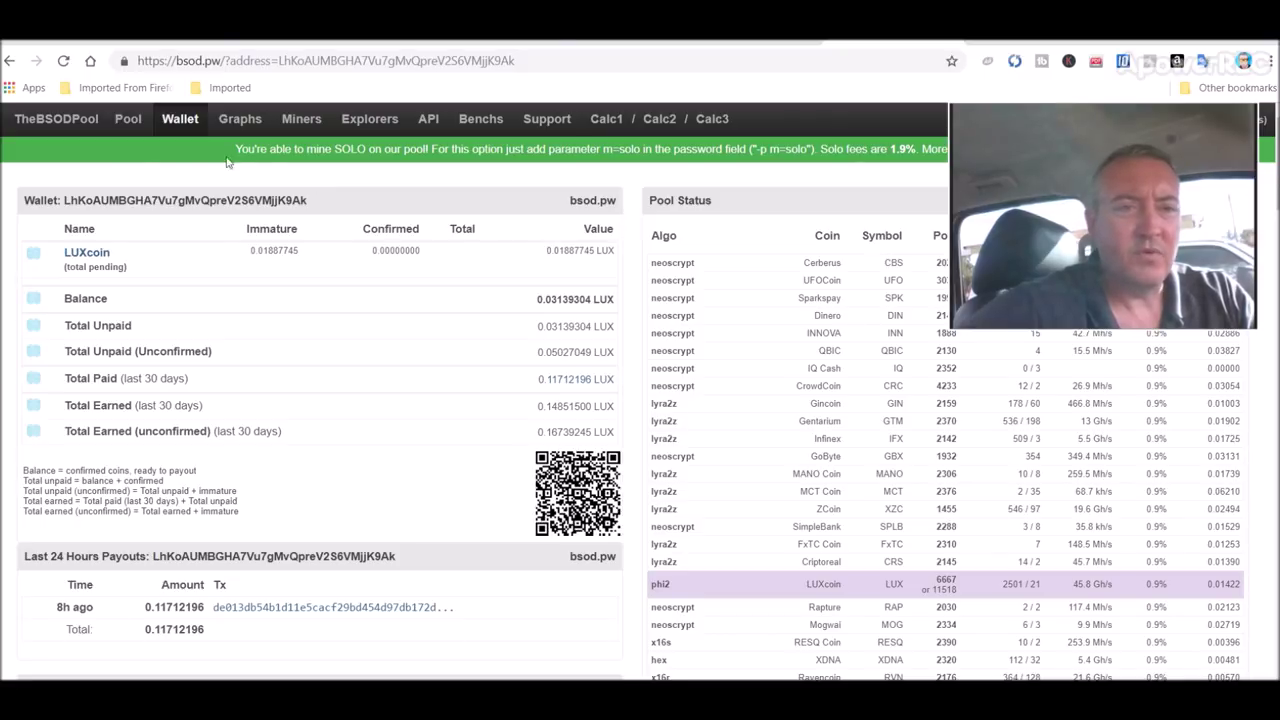
left_click(128, 122)
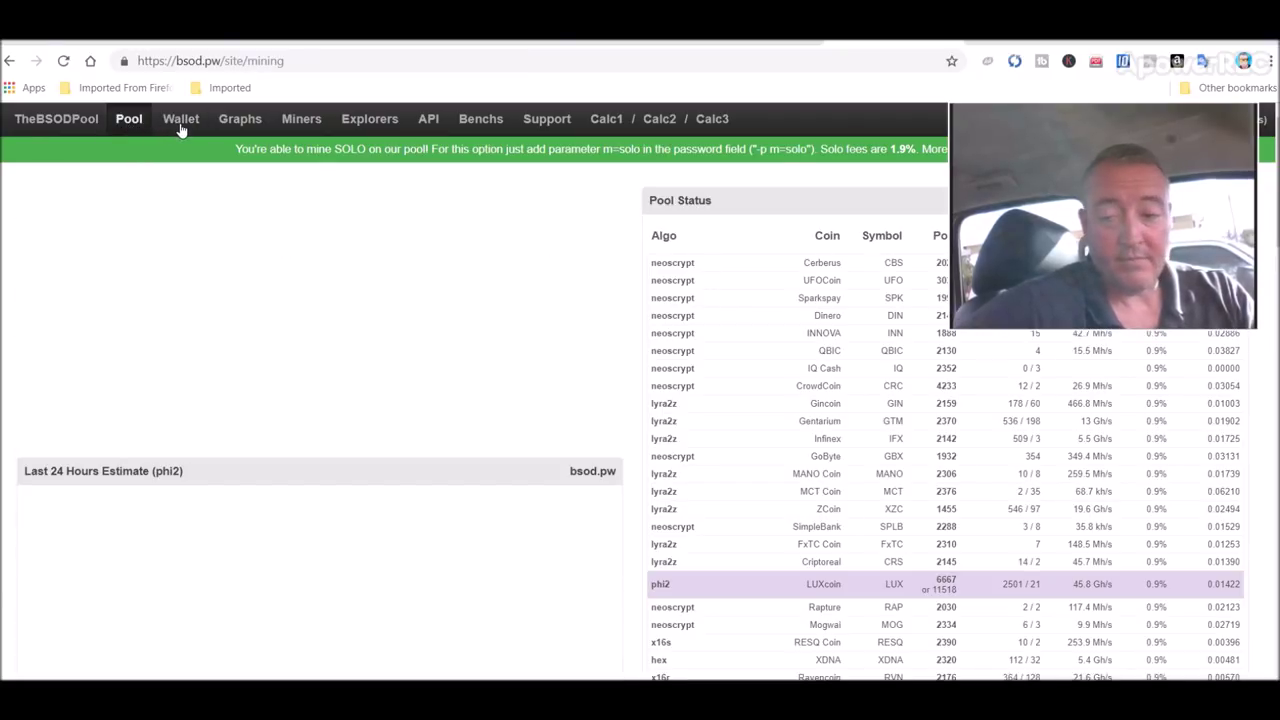
left_click(181, 122)
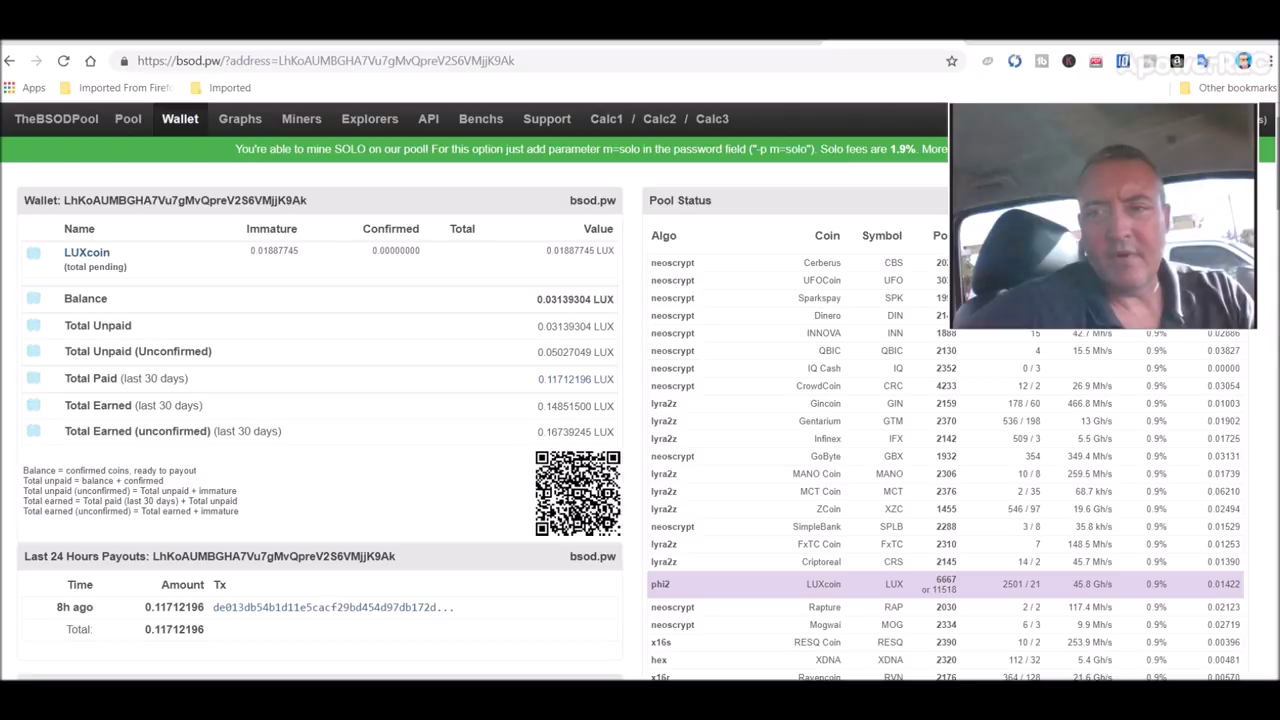
Step: Examine the wallet search field and the table of active miners on the bsod.pw wallet page
scroll(640, 400, "down", 10)
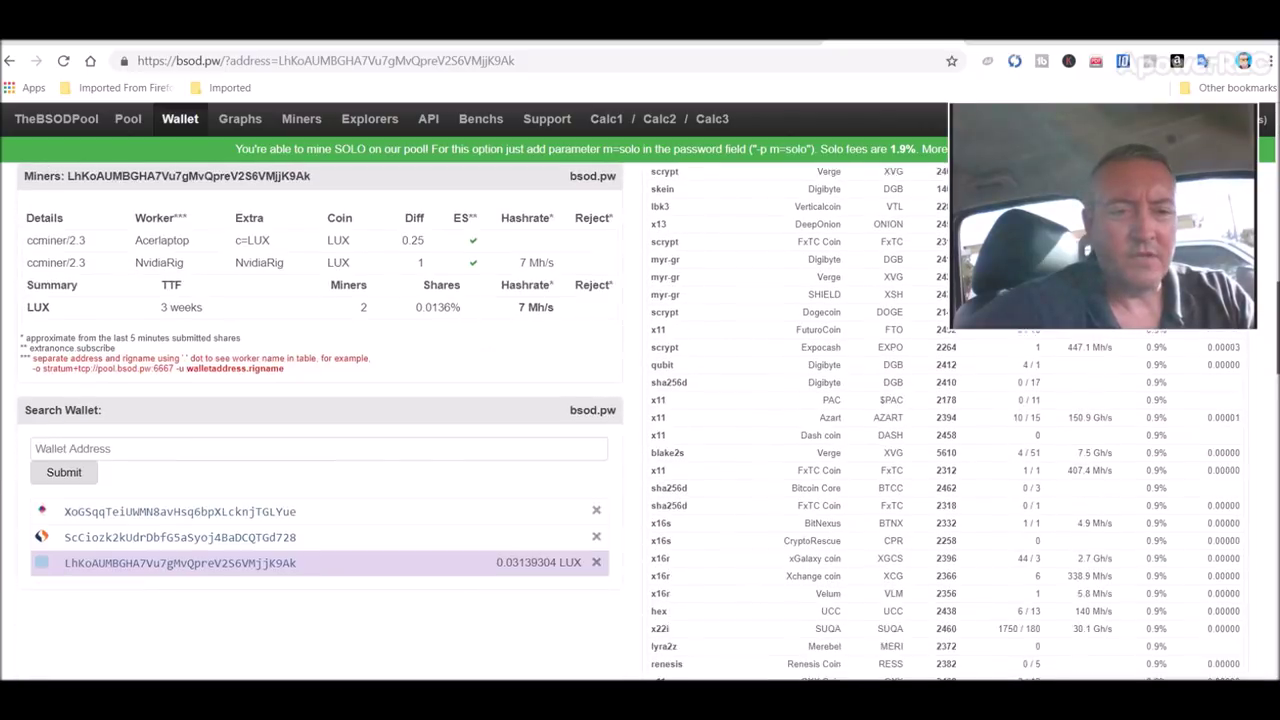
left_click(312, 230)
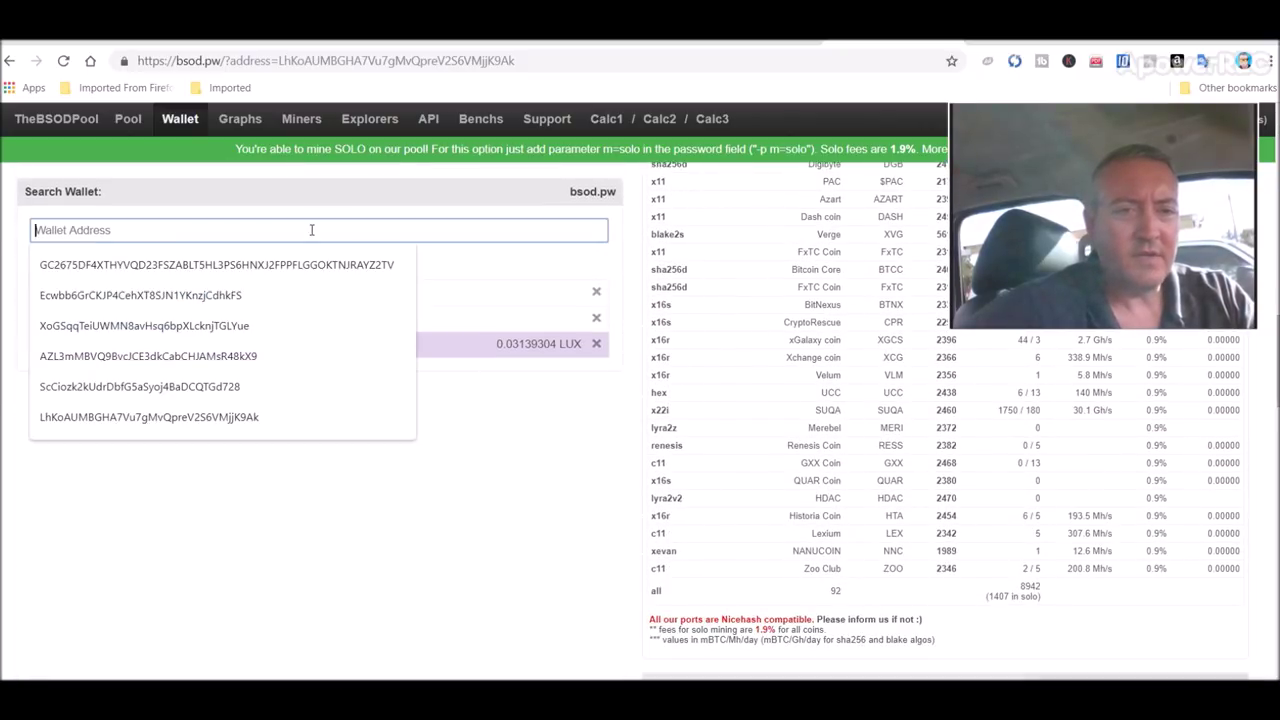
left_click(531, 461)
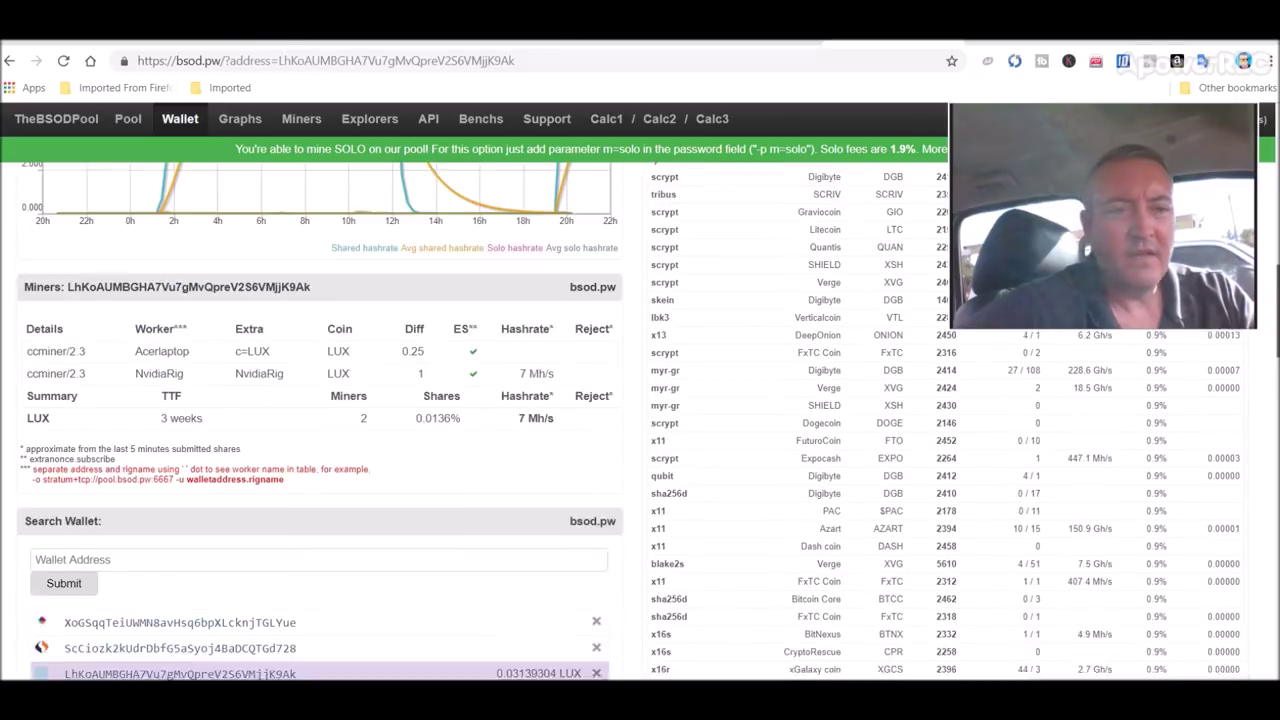
scroll(1071, 343, "up", 1)
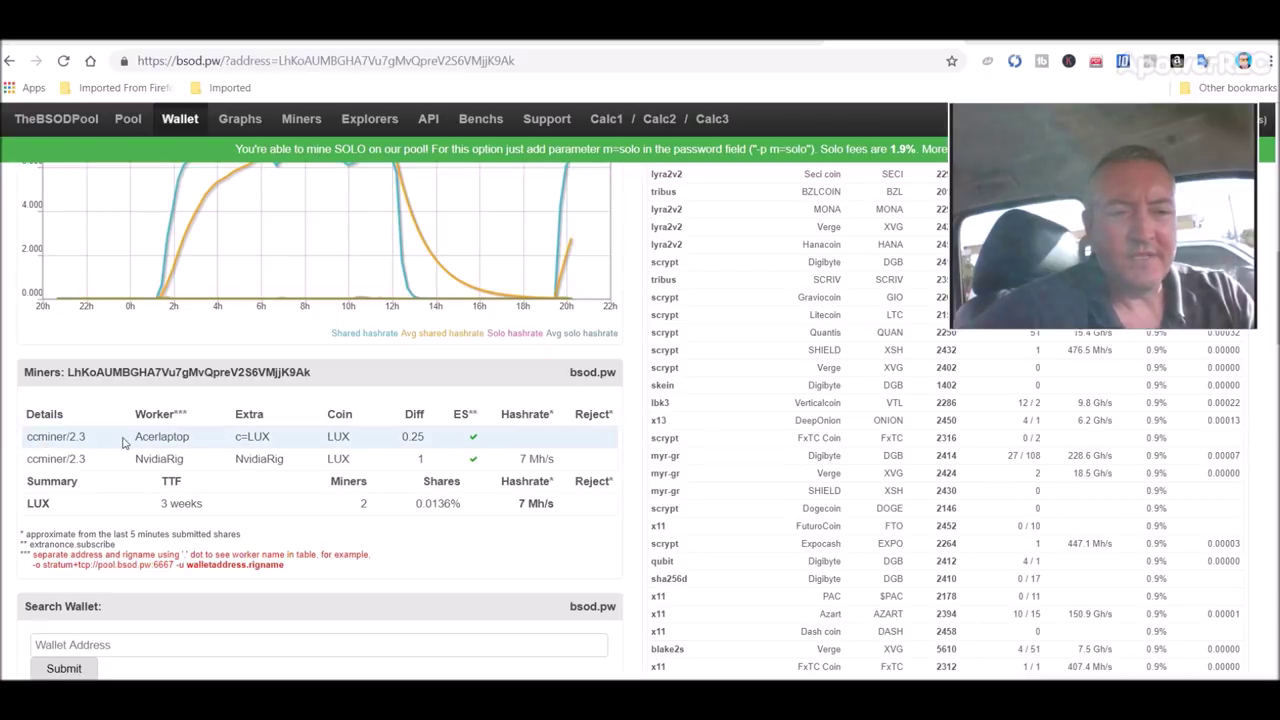
Step: Open the RUN batch file for editing from LuxCoin's ccminer-2.3-cuda9 folder and examine its ccminer command line
key("alt+Tab")
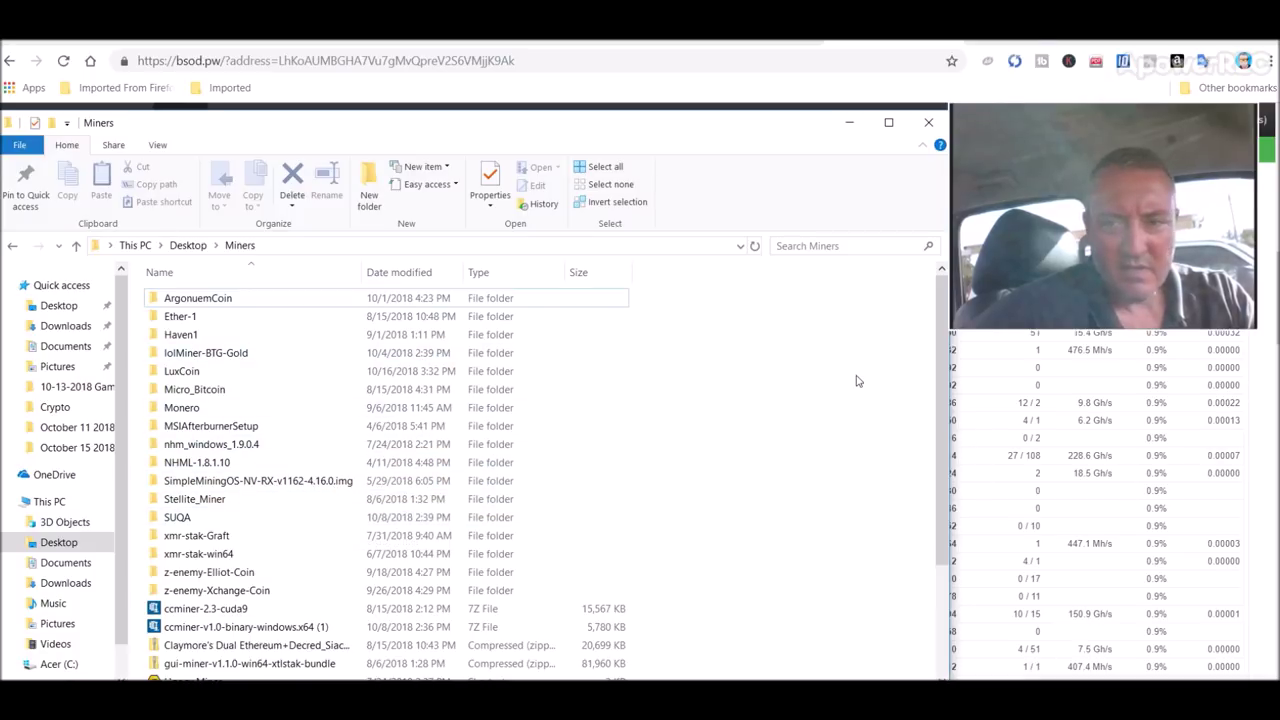
left_click_drag(714, 126, 763, 91)
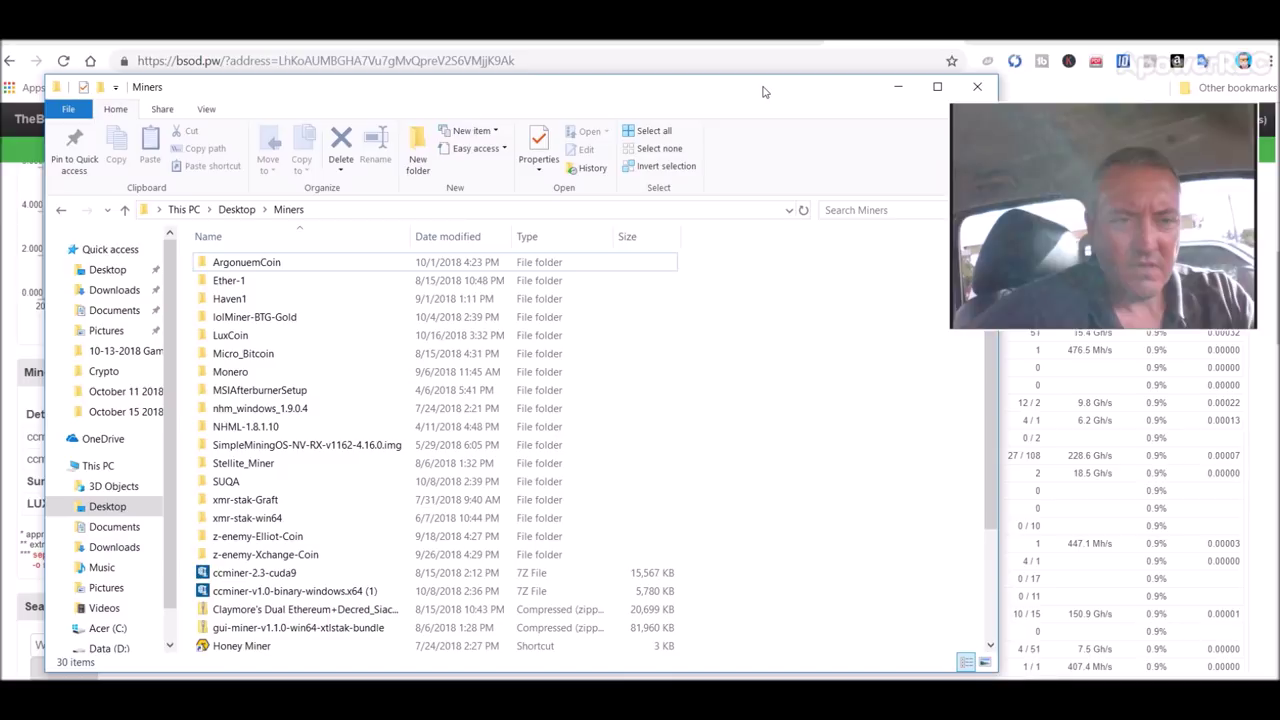
double_click(238, 340)
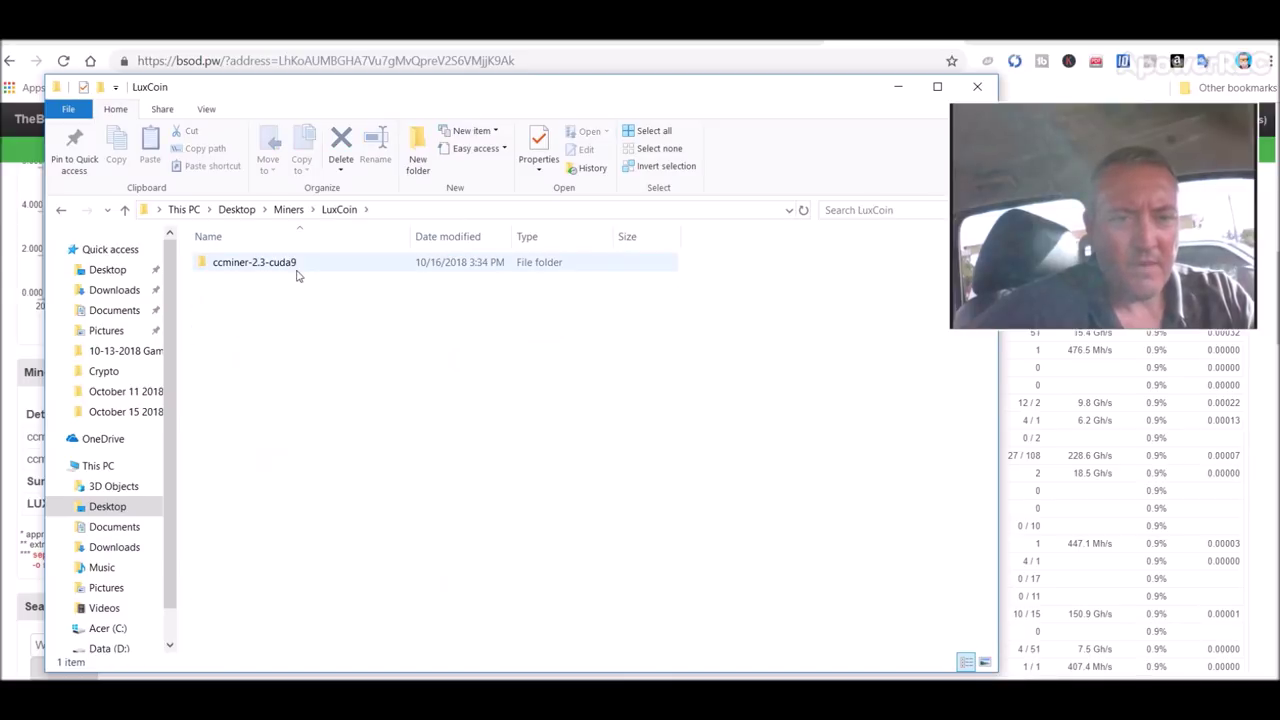
double_click(300, 268)
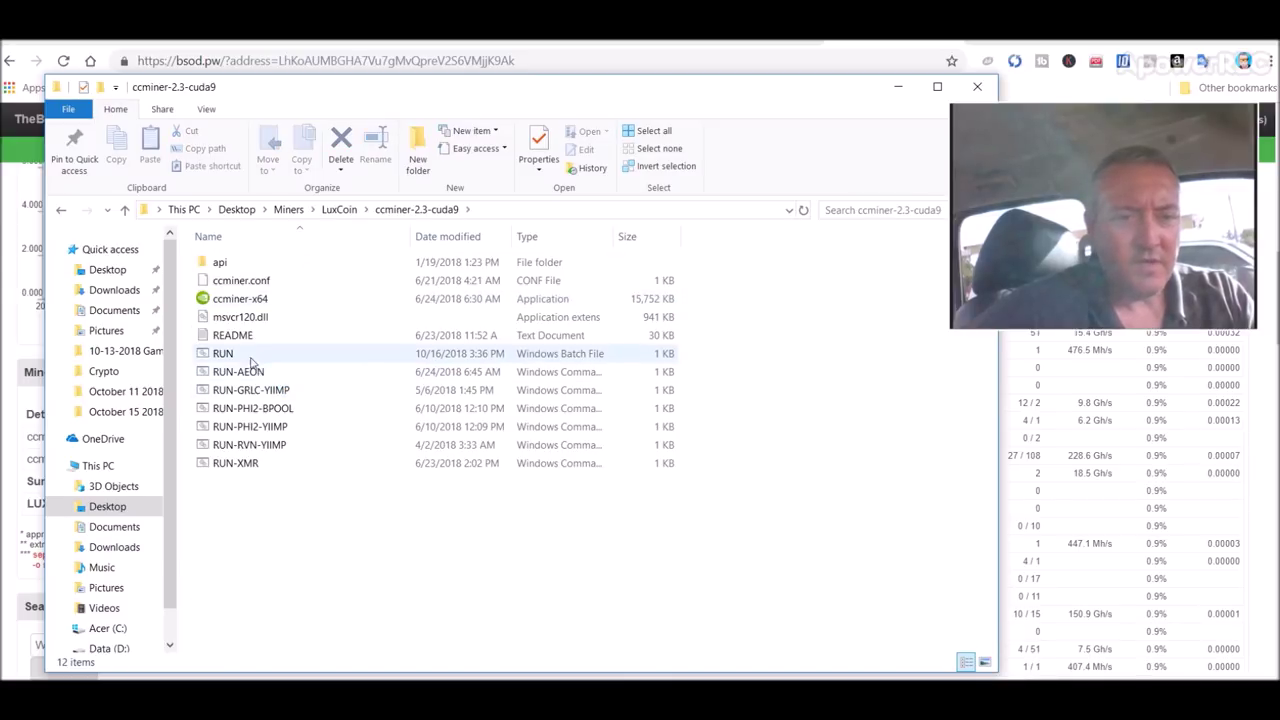
left_click(245, 353)
right_click(247, 352)
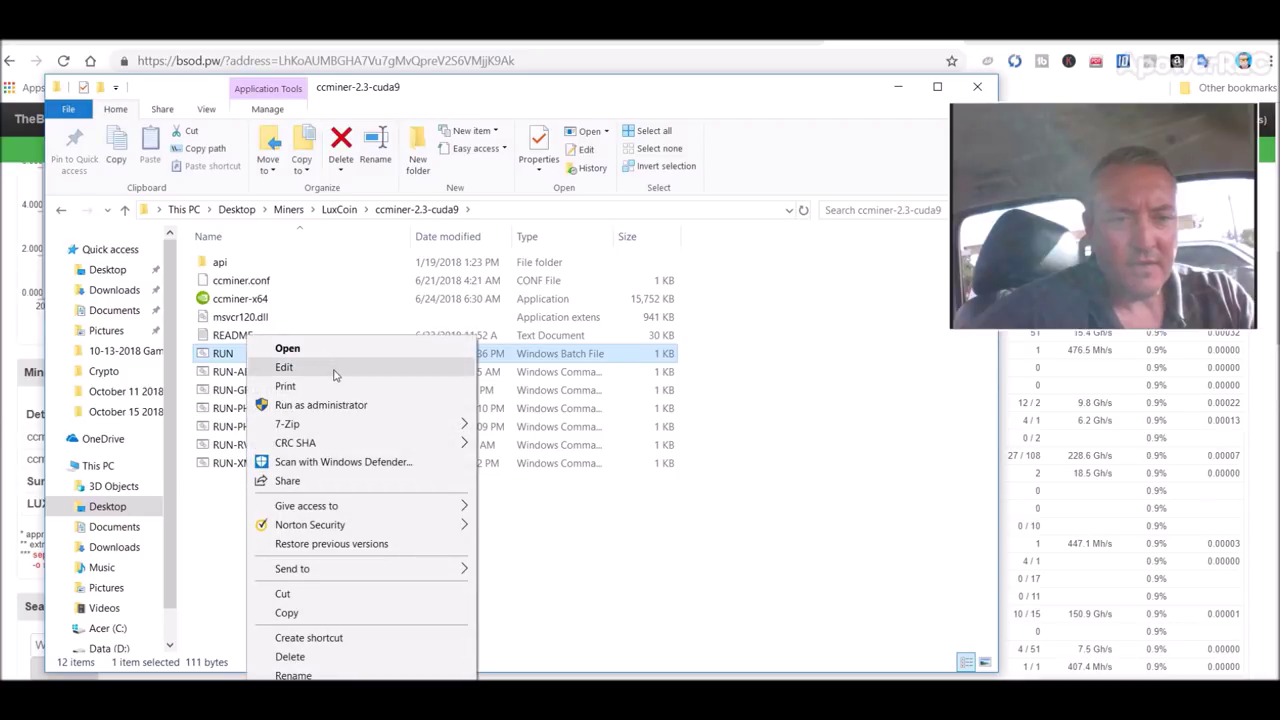
left_click(335, 371)
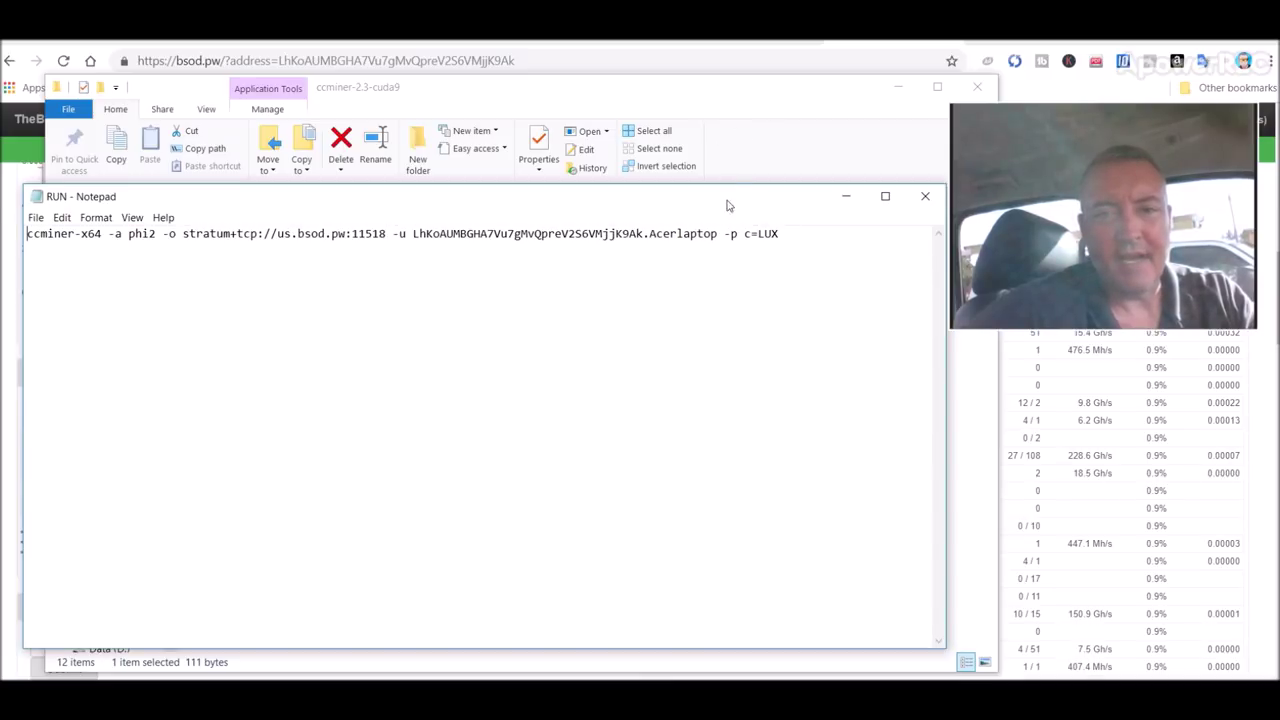
Step: Minimize the ccminer folder and close Notepad to review the balances on the bsod.pw wallet page
left_click(898, 91)
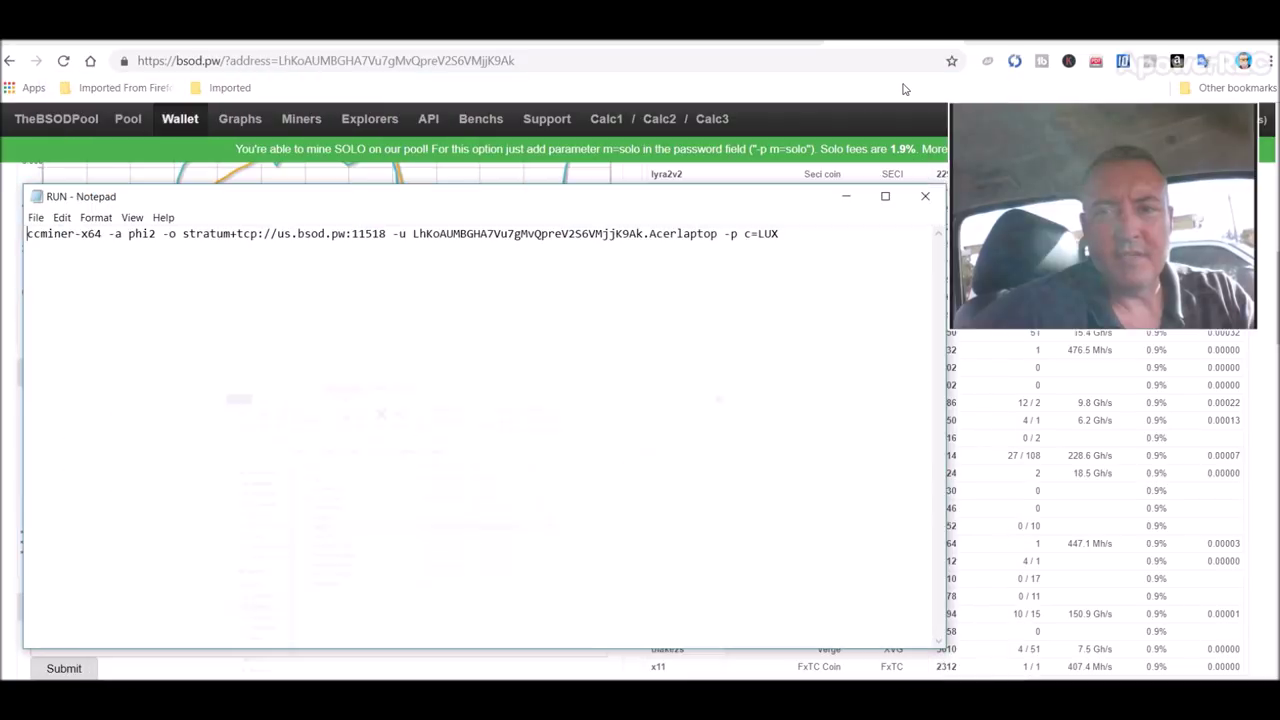
left_click(923, 199)
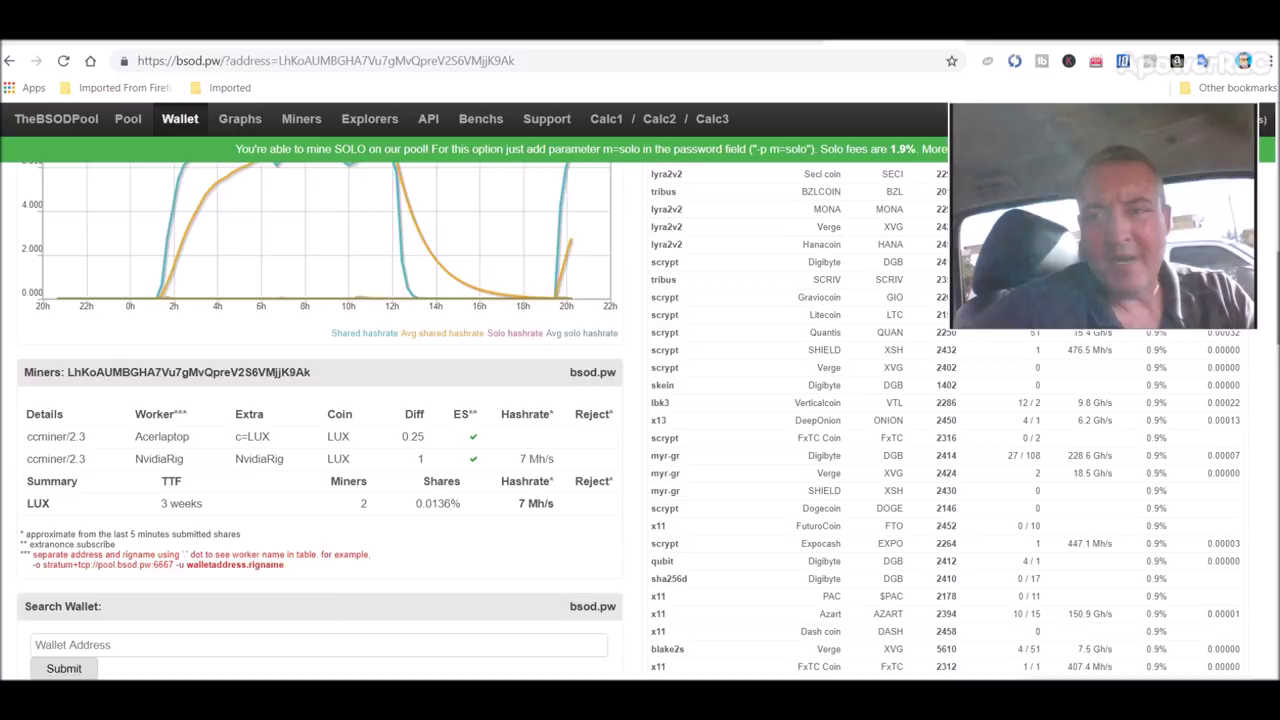
scroll(640, 400, "up", 10)
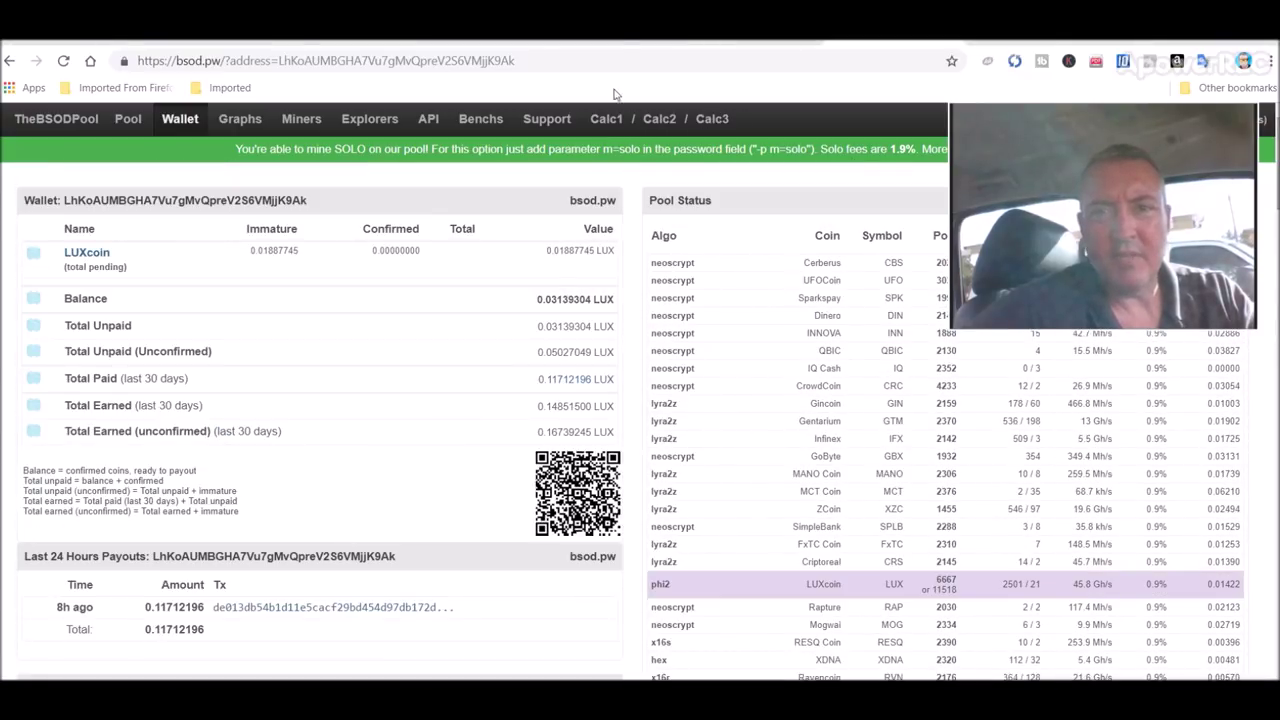
Step: Review the sgminer-phi1612-Implemented, ccminer and LUX-Core releases pages and the Bitcointalk LUXCoin announcement
left_click(640, 42)
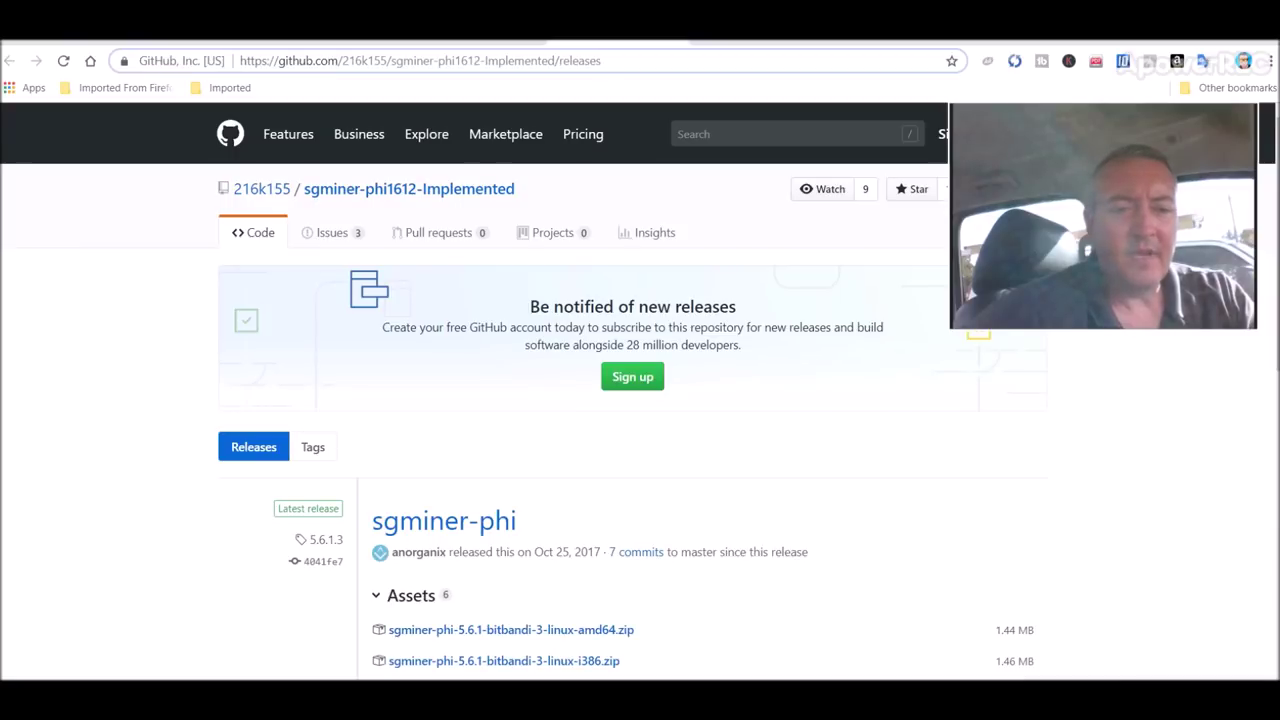
key("ctrl+Tab")
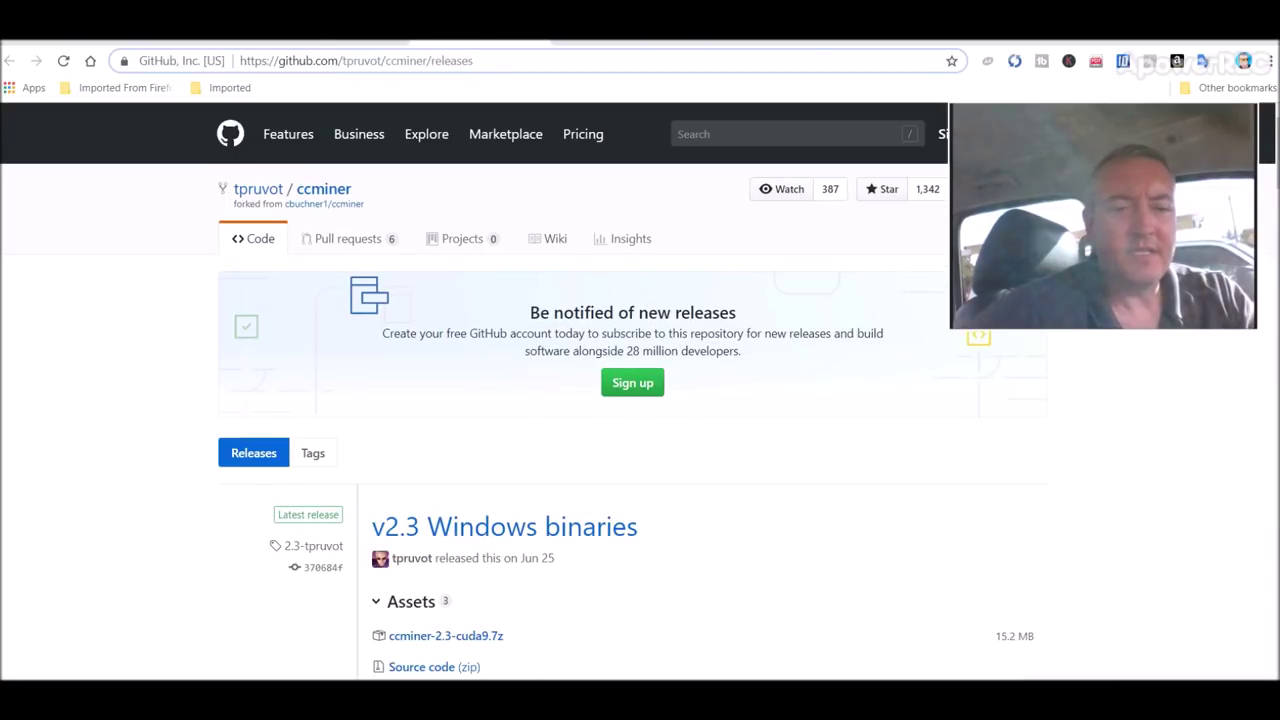
key("ctrl+Tab")
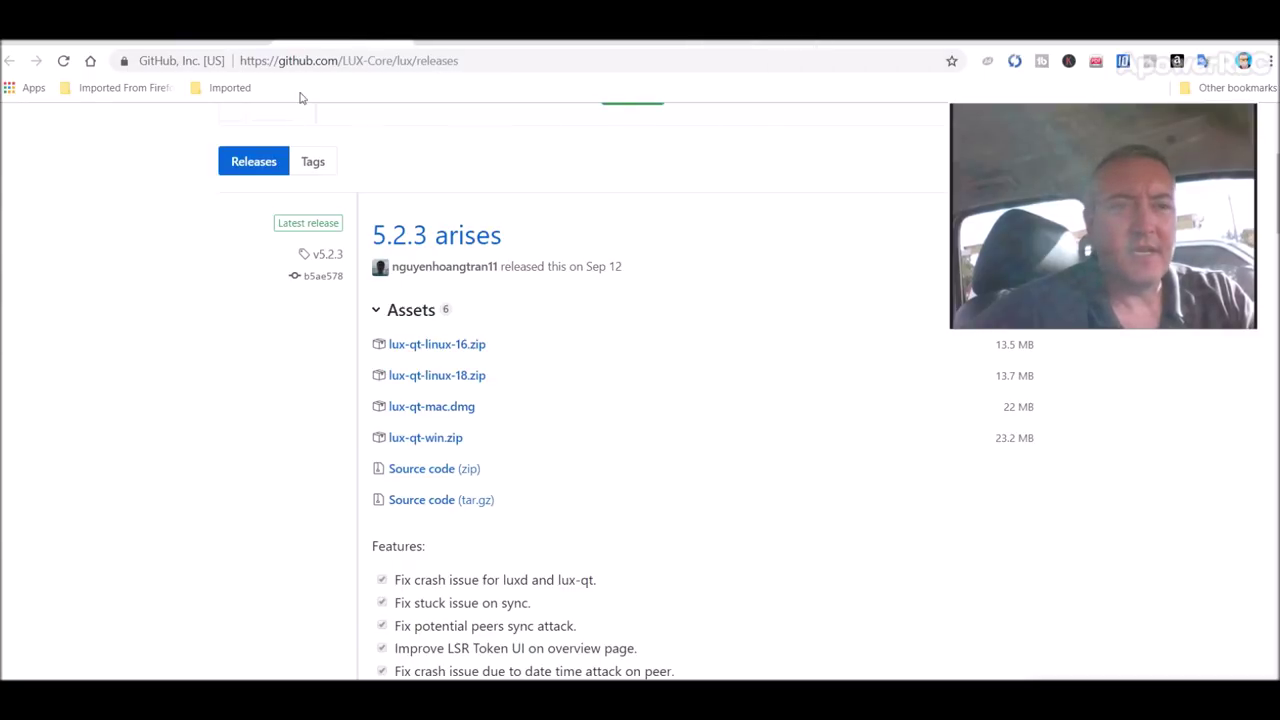
key("ctrl+Tab")
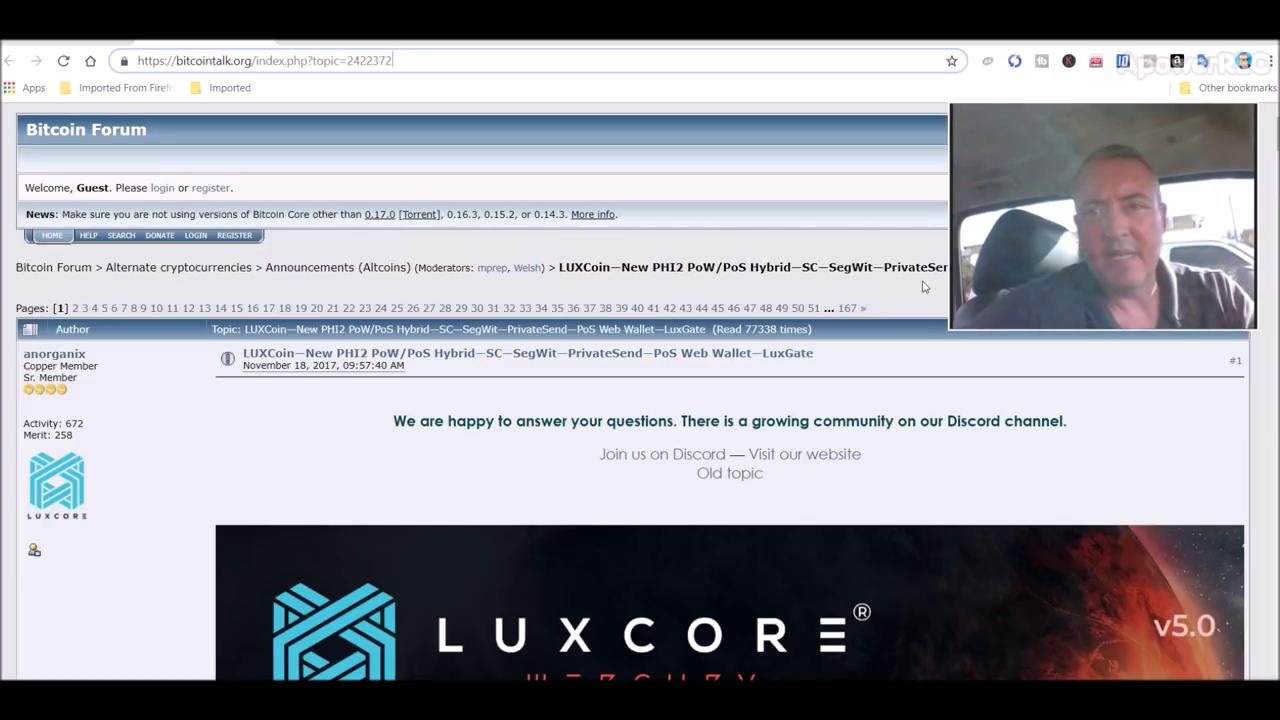
Step: Switch to LUXCoin's CoinMarketCap page and examine its market data and price chart
key("ctrl+Tab")
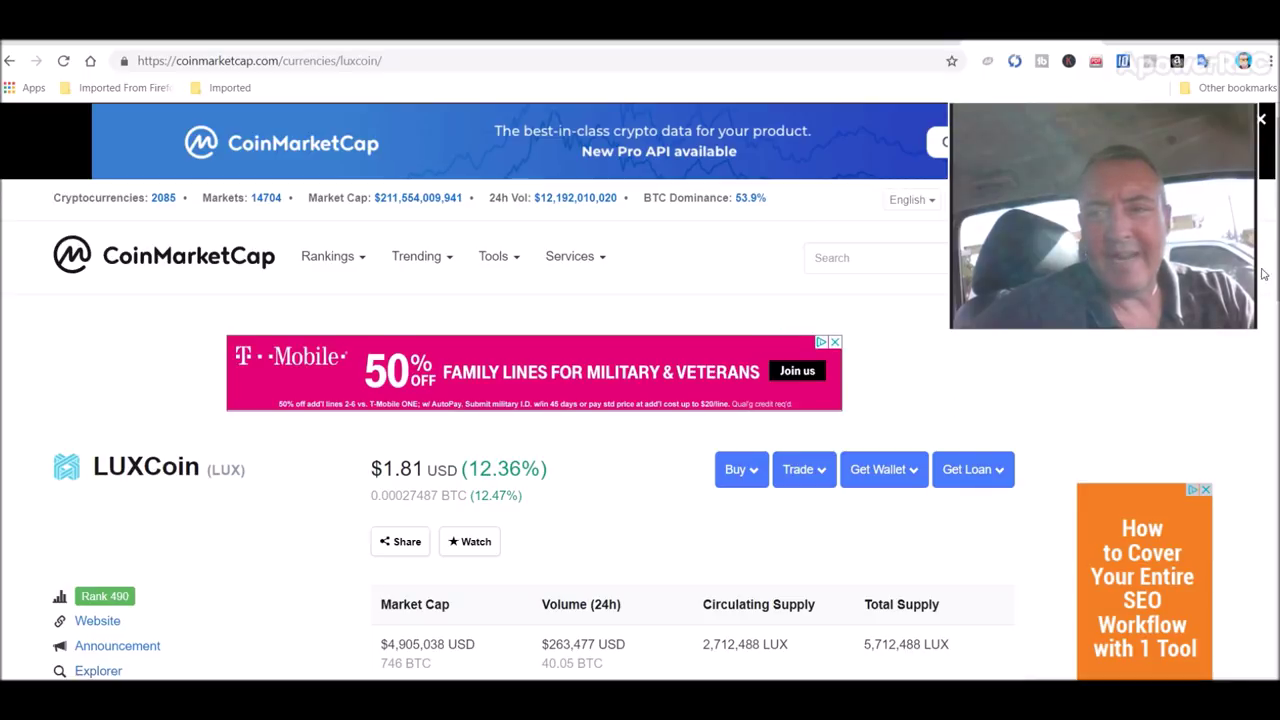
scroll(1262, 273, "down", 5)
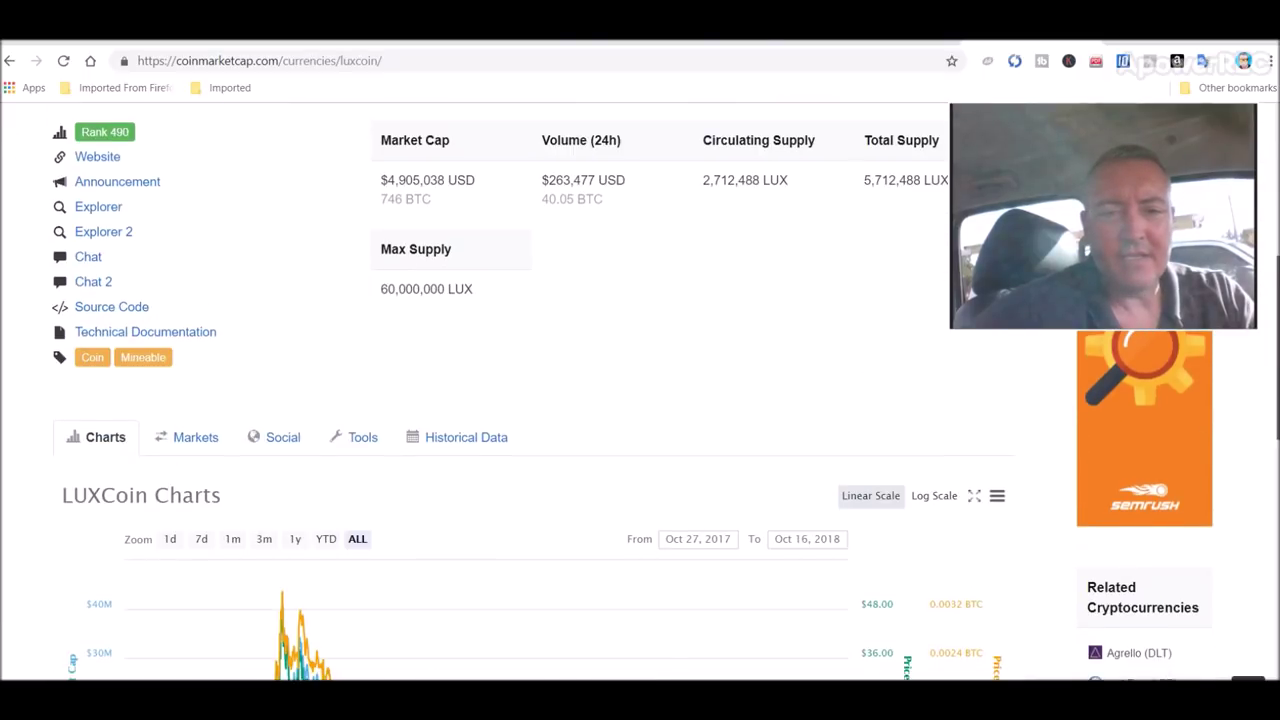
scroll(1262, 273, "down", 3)
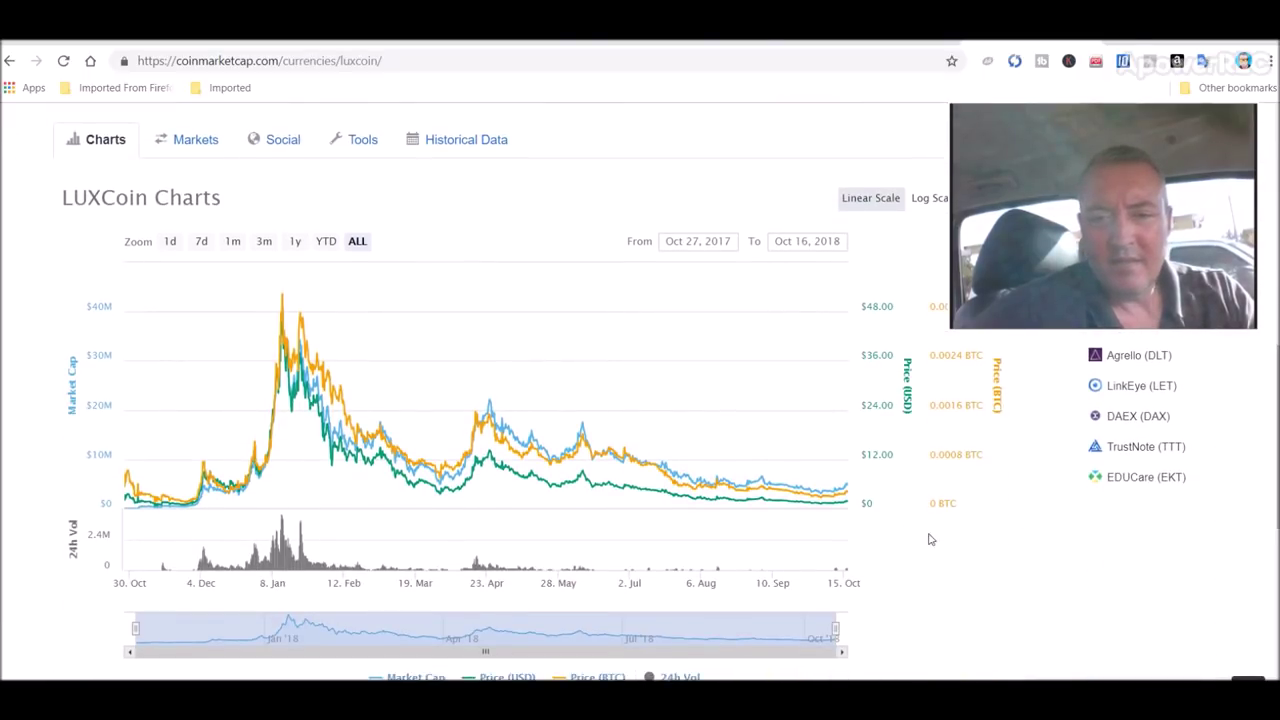
Step: Examine LUXCoin's all-time chart and the price and market cap summary on its CoinMarketCap page
mouse_move(556, 480)
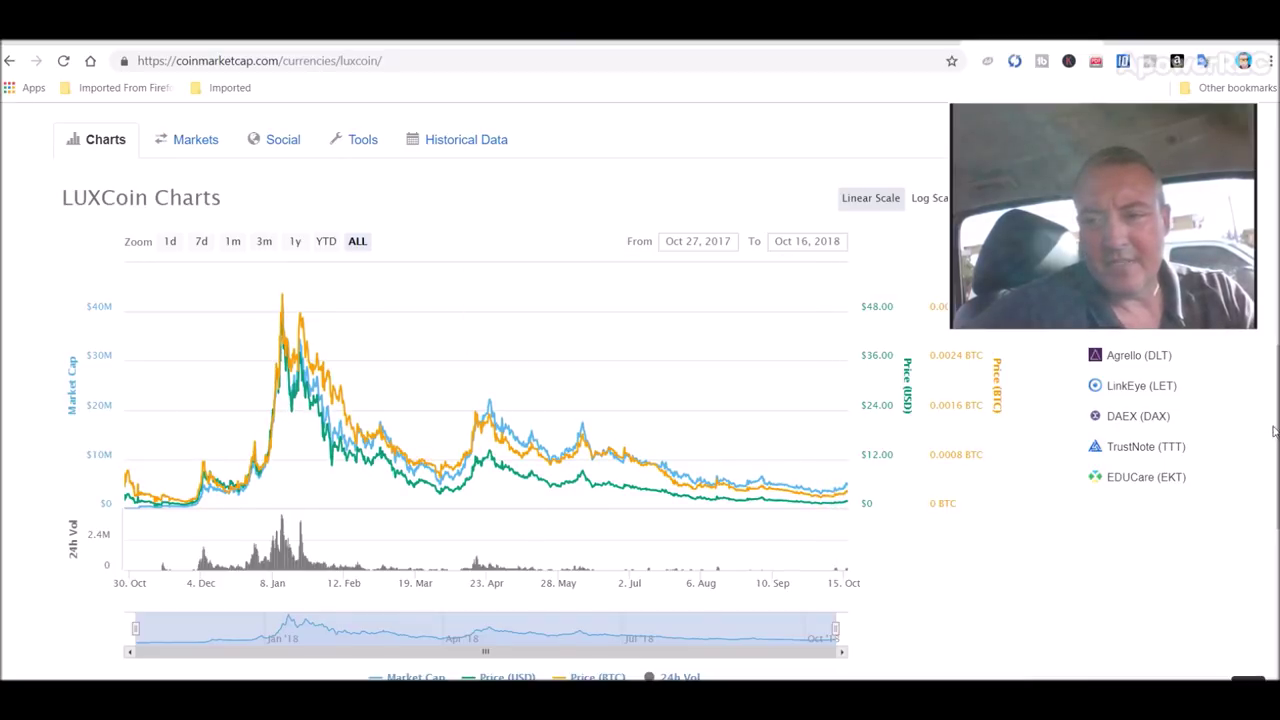
left_click_drag(1277, 440, 1277, 170)
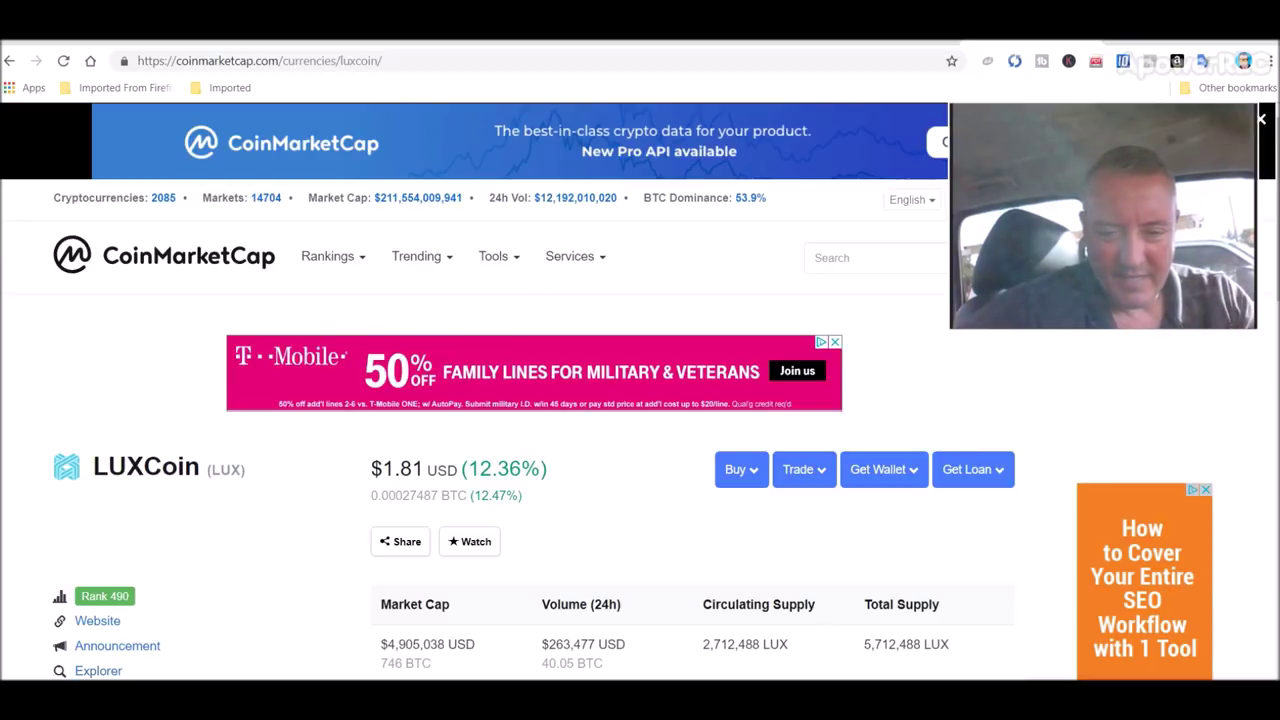
Step: Switch to the weekly mining profit spreadsheet and compare the Oct. 12th – Oct. 18th sheet with the two preceding weeks' sheets
mouse_move(709, 672)
left_click(700, 640)
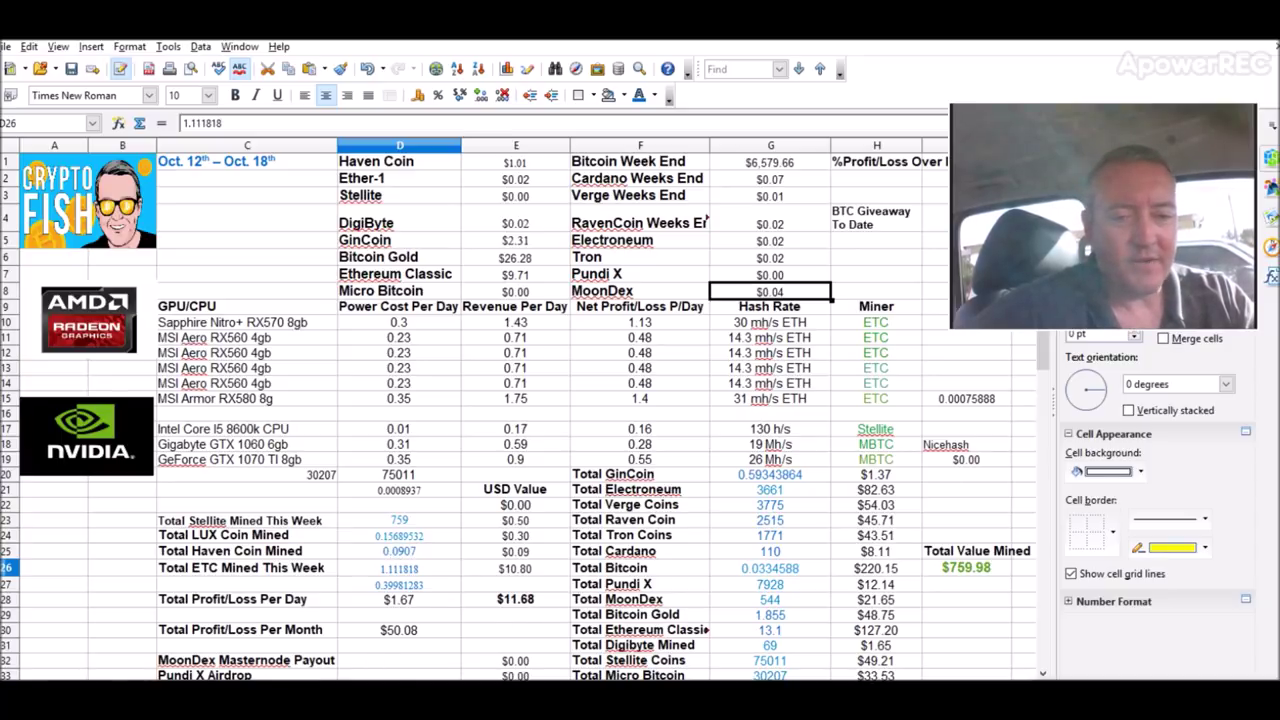
key("ctrl+Page_Up")
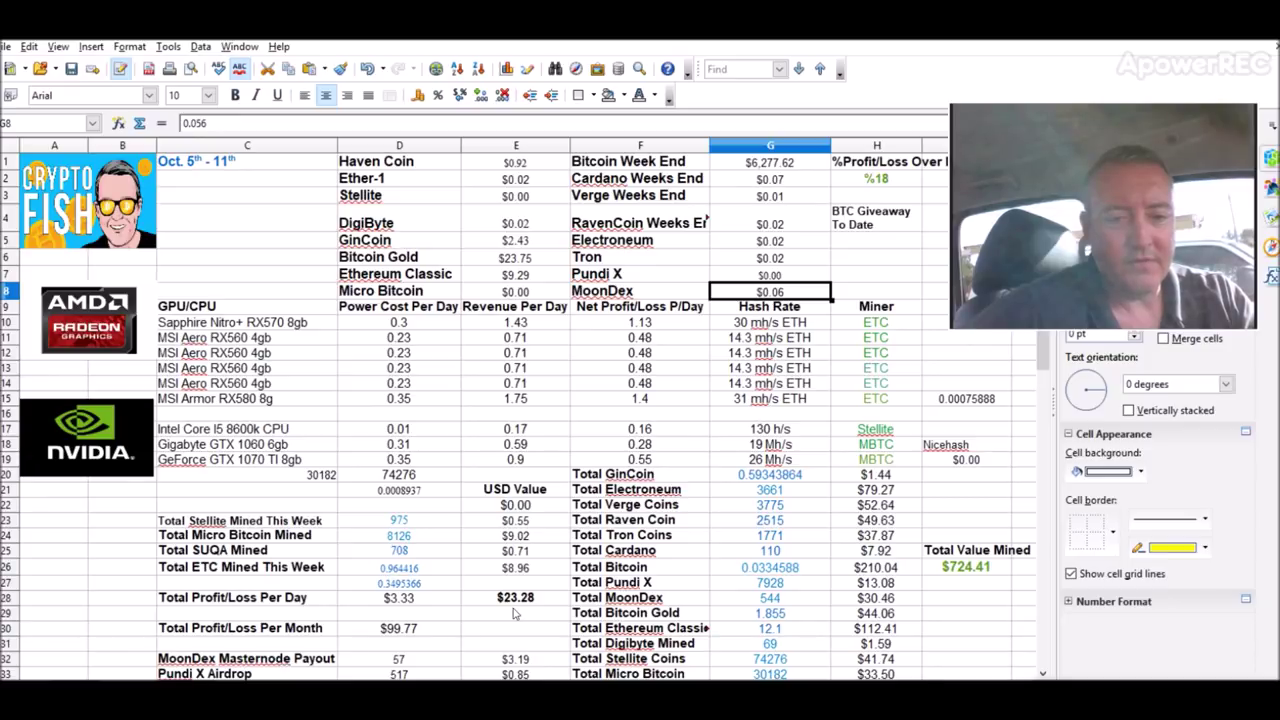
key("ctrl+Page_Up")
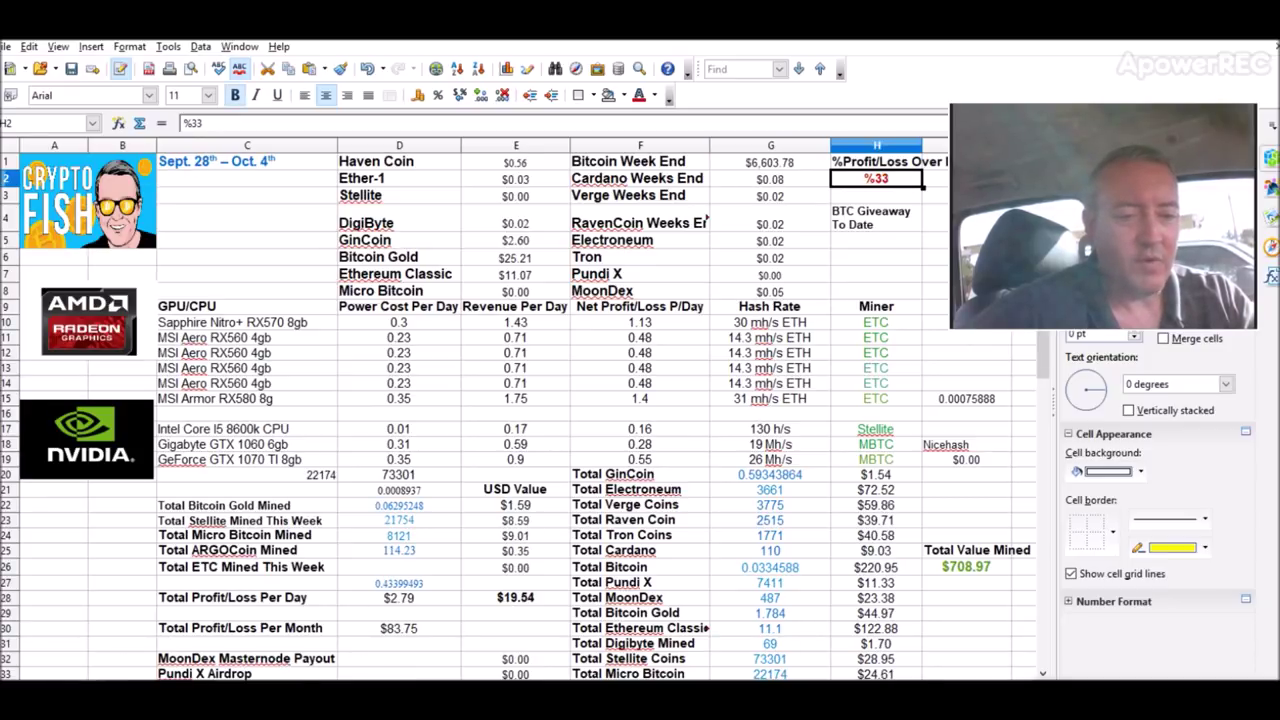
left_click(399, 567)
key("ctrl+Page_Down")
key("ctrl+Page_Down")
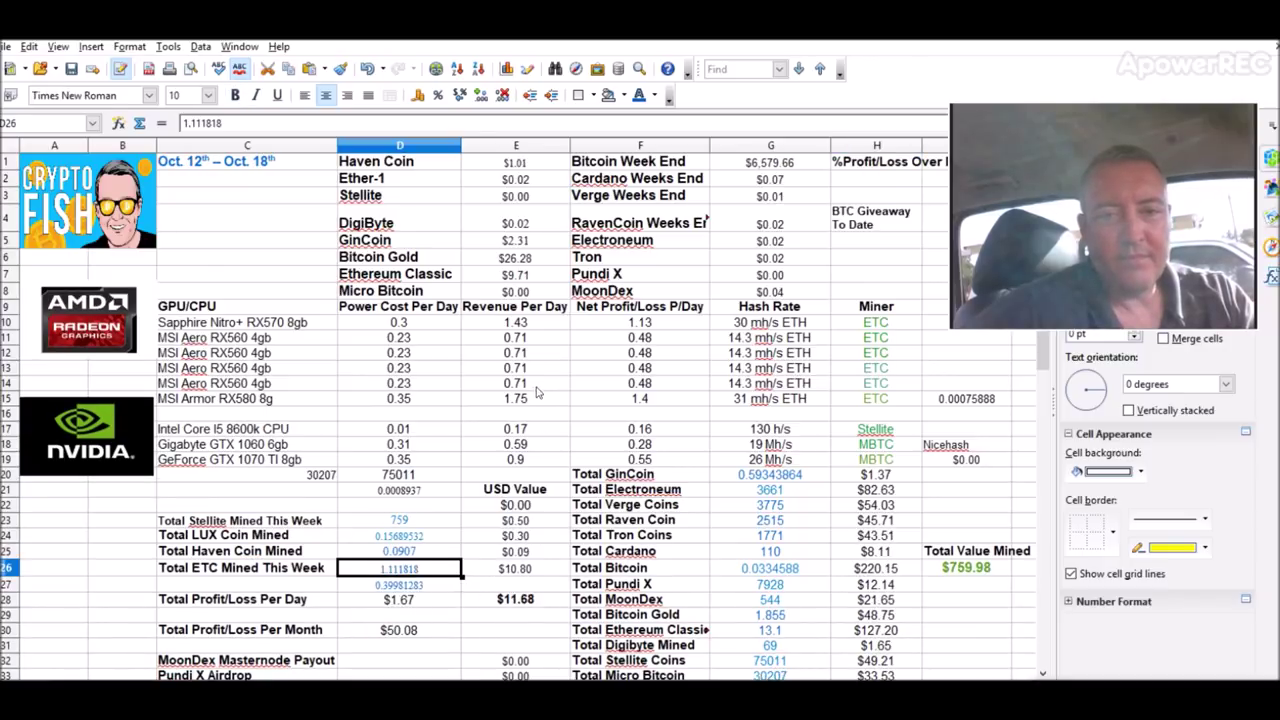